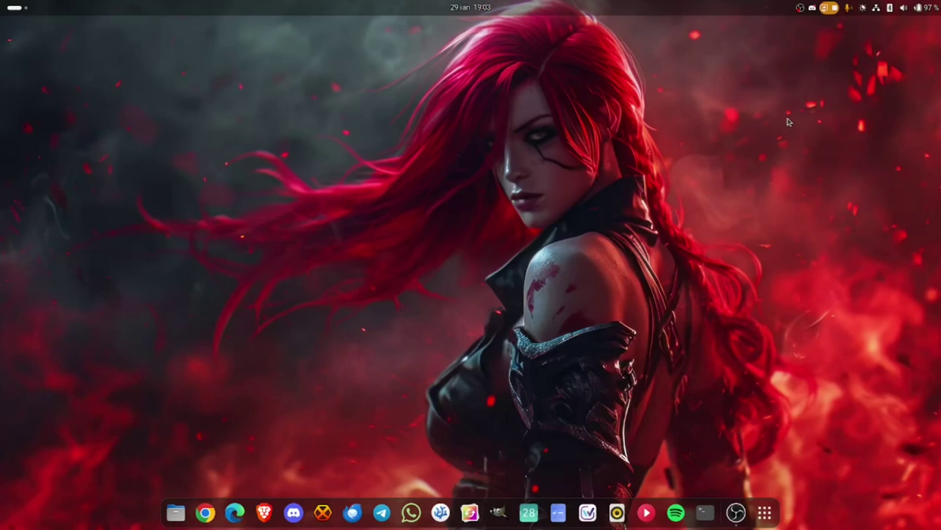
Launch Microsoft Edge and bring up Bing Copilot's chat page in a new tab
{"action": "left_click", "coordinate": [235, 511]}
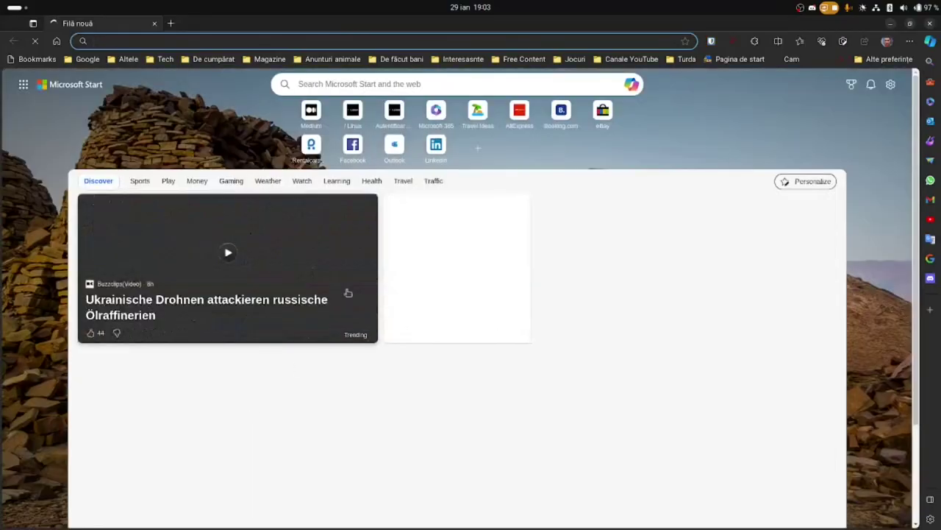
{"action": "left_click", "coordinate": [631, 87]}
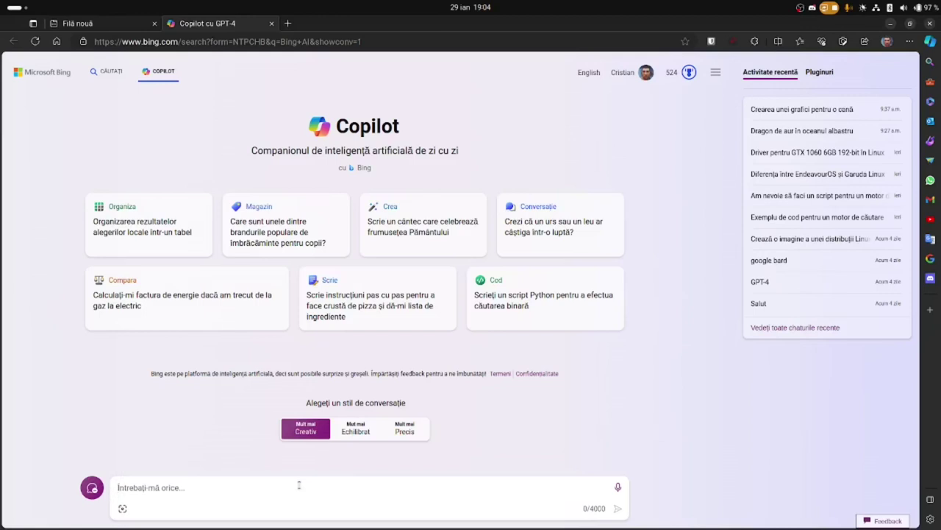
Send Copilot the prompt 'Crează un peștișor de aur care dansează lambada pe un munte de safir.'
{"action": "type", "text": "Crează un peștișor de aur care dansează lambada pe un munte de safir"}
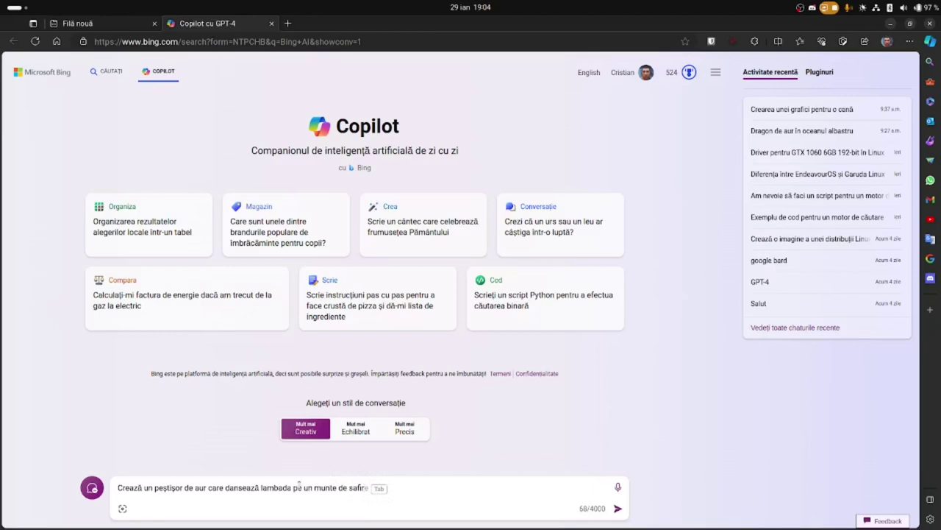
{"action": "type", "text": "."}
{"action": "key", "text": "Return"}
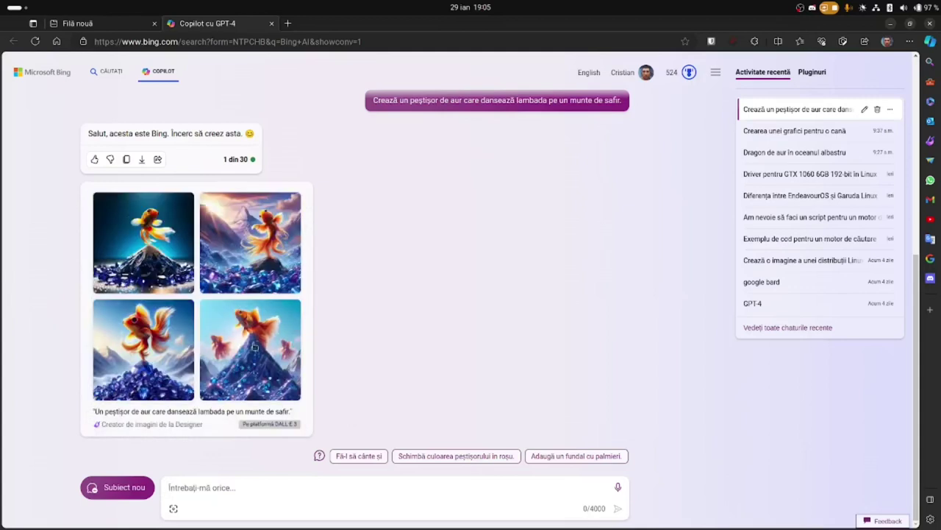
Browse the generated goldfish images full size and download the goldfish-on-a-rock one
{"action": "left_click", "coordinate": [161, 264]}
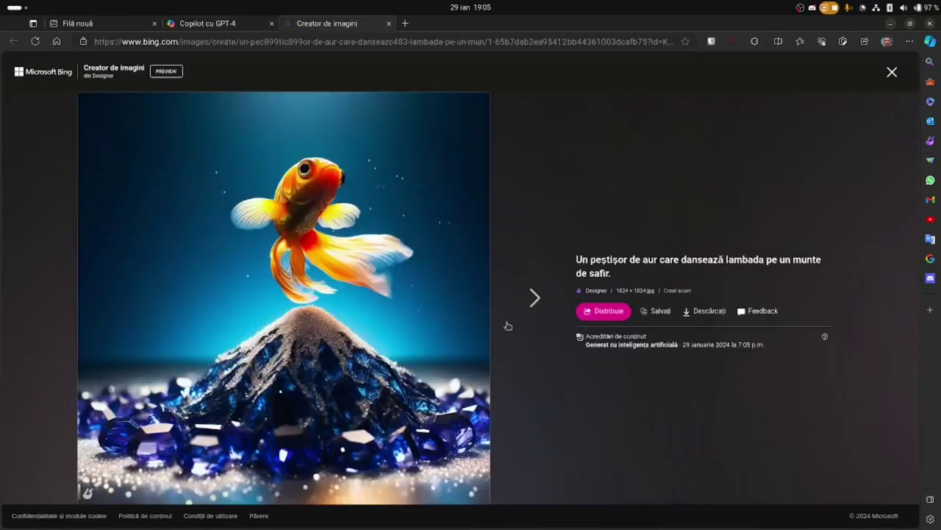
{"action": "left_click", "coordinate": [533, 307]}
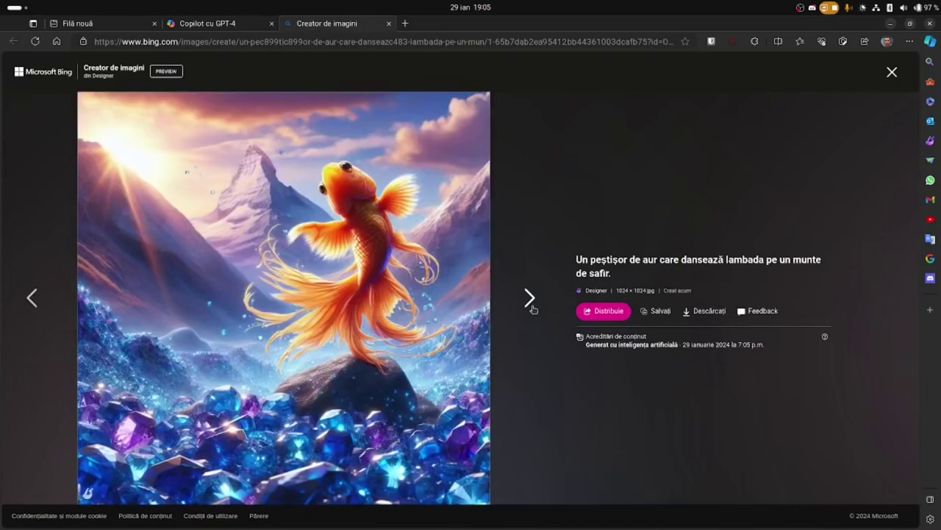
{"action": "left_click", "coordinate": [533, 307]}
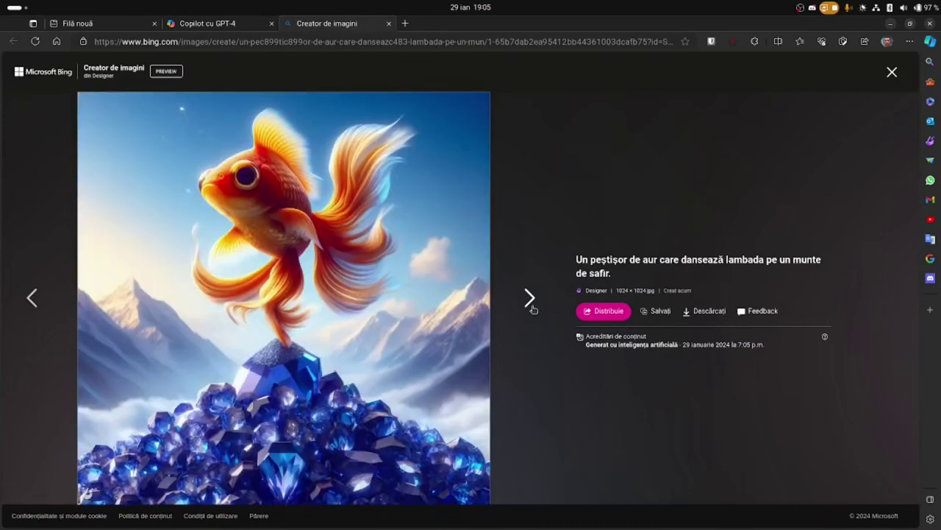
{"action": "left_click", "coordinate": [533, 308]}
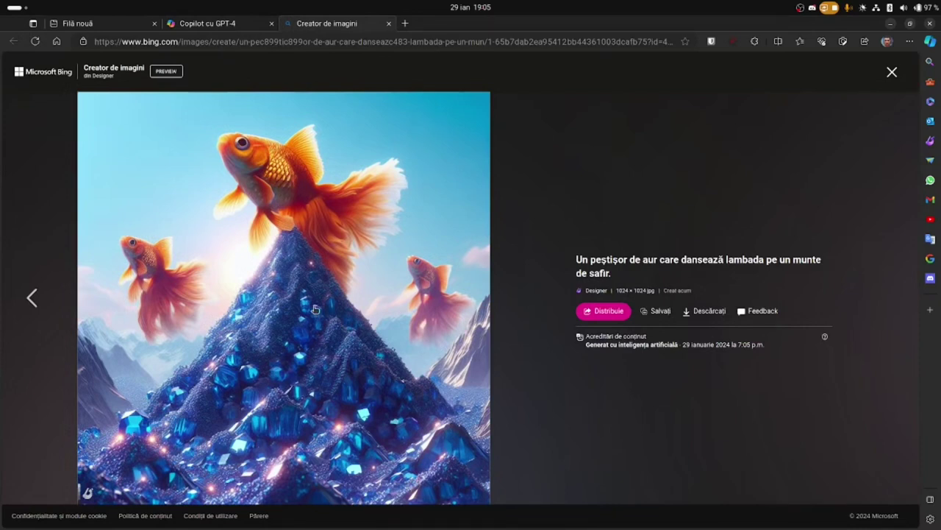
{"action": "left_click", "coordinate": [42, 300]}
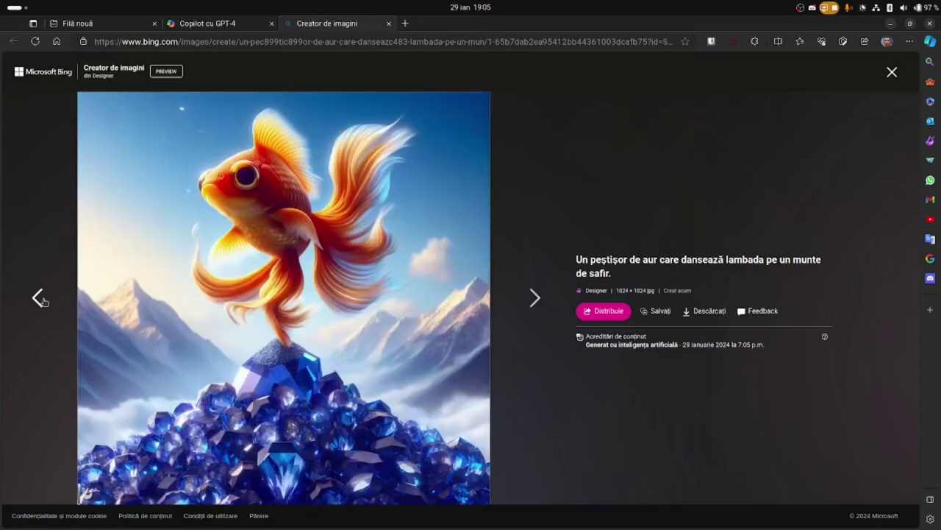
{"action": "left_click", "coordinate": [42, 300]}
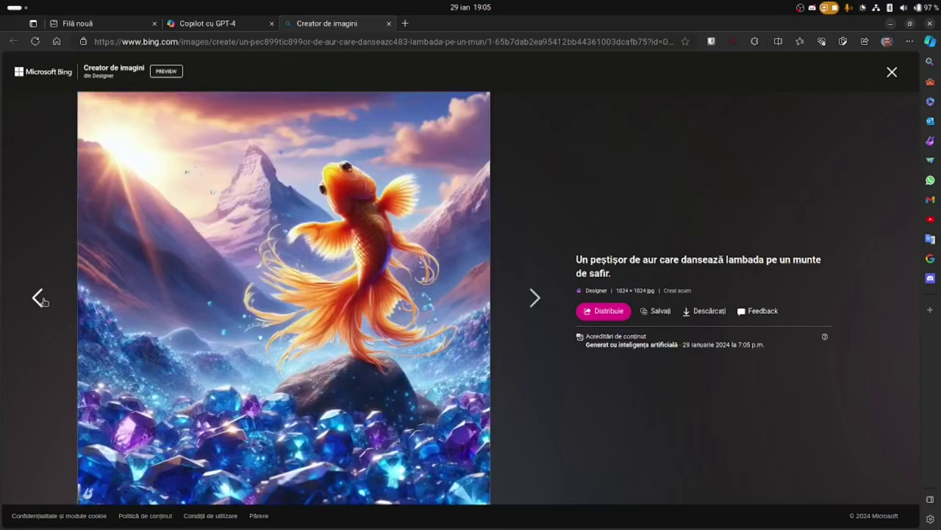
{"action": "left_click", "coordinate": [41, 301]}
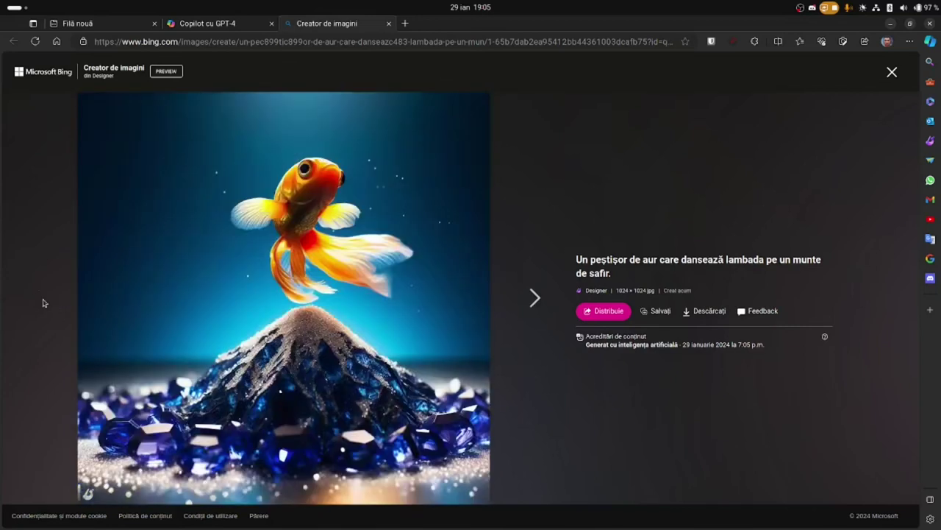
{"action": "left_click", "coordinate": [532, 298]}
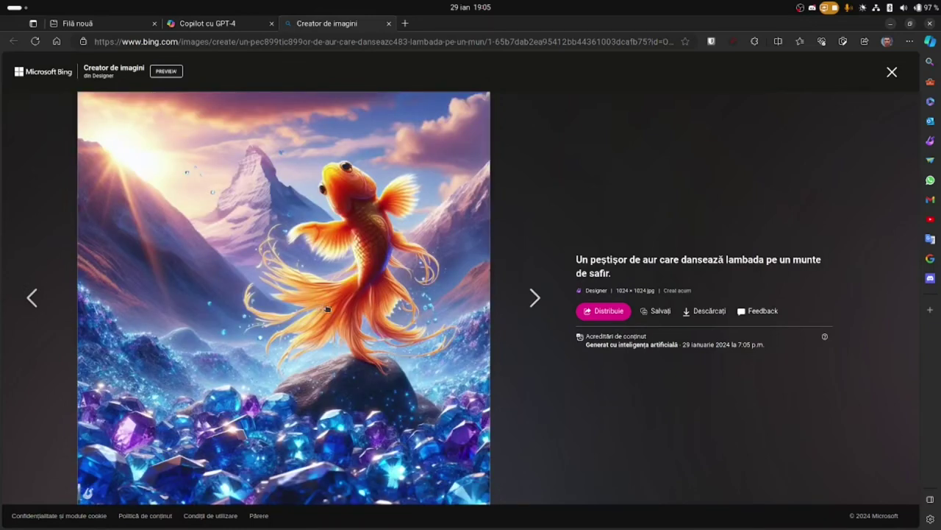
{"action": "left_click", "coordinate": [709, 313]}
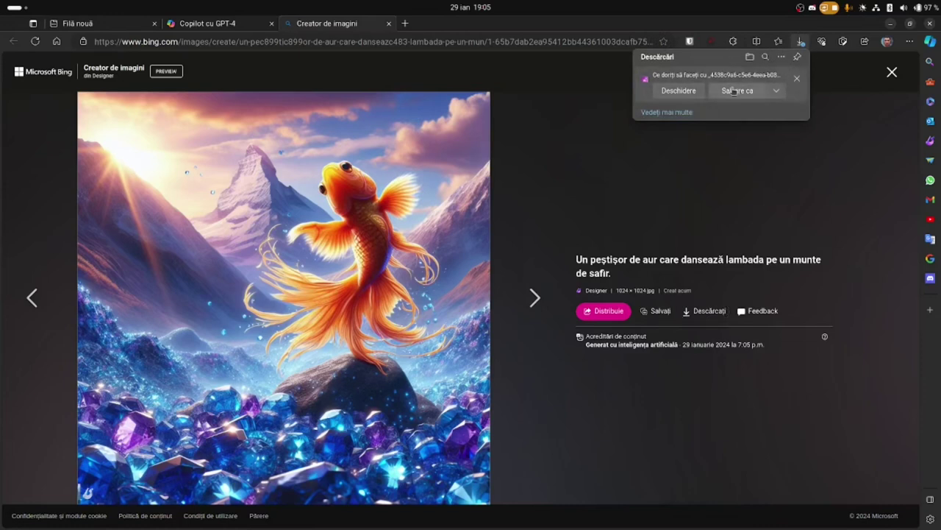
Save the goldfish image into Downloads with Salvare ca, then minimize Edge
{"action": "left_click", "coordinate": [736, 90]}
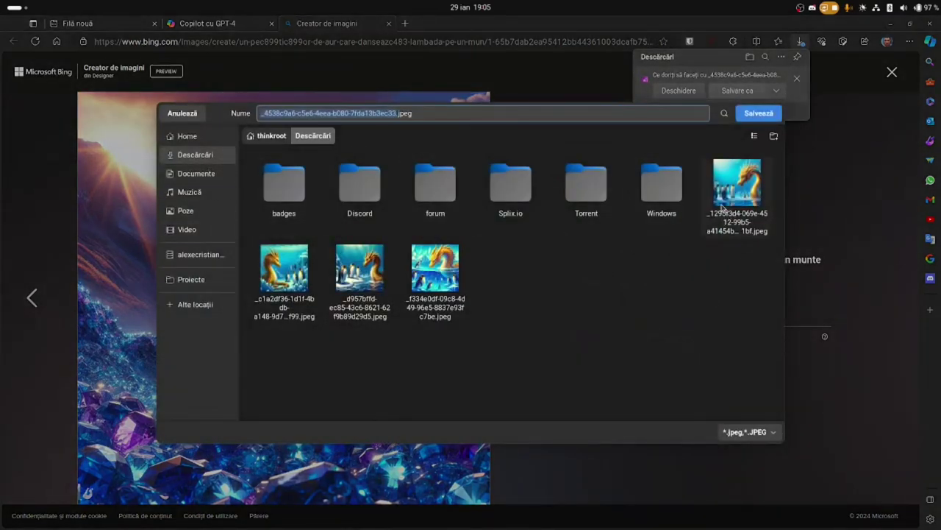
{"action": "left_click", "coordinate": [761, 118]}
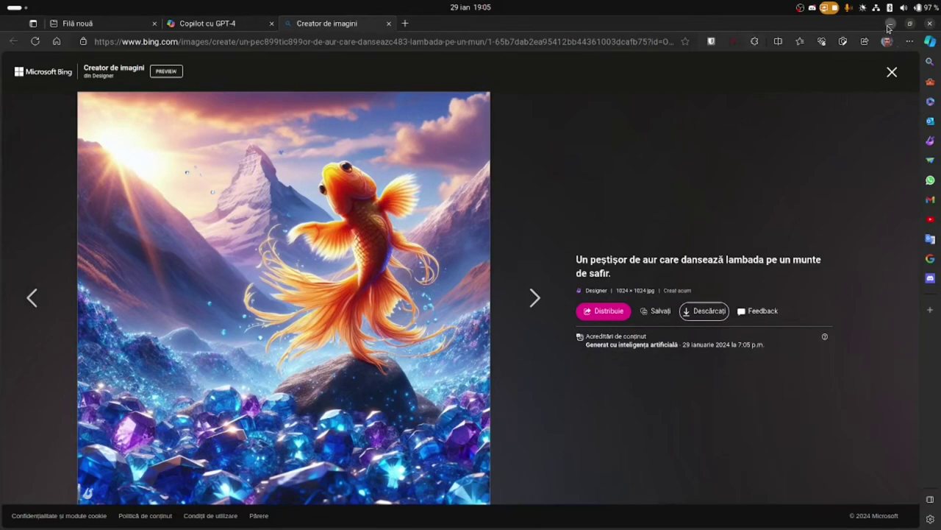
{"action": "left_click", "coordinate": [888, 26]}
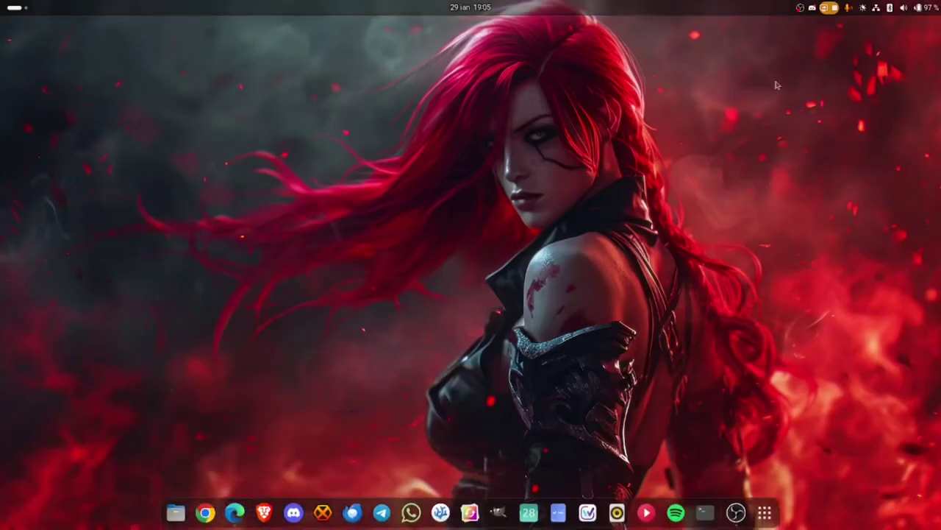
Launch GIMP and open the _4538c9a6 goldfish JPEG from the Descărcări folder
{"action": "left_click", "coordinate": [500, 511]}
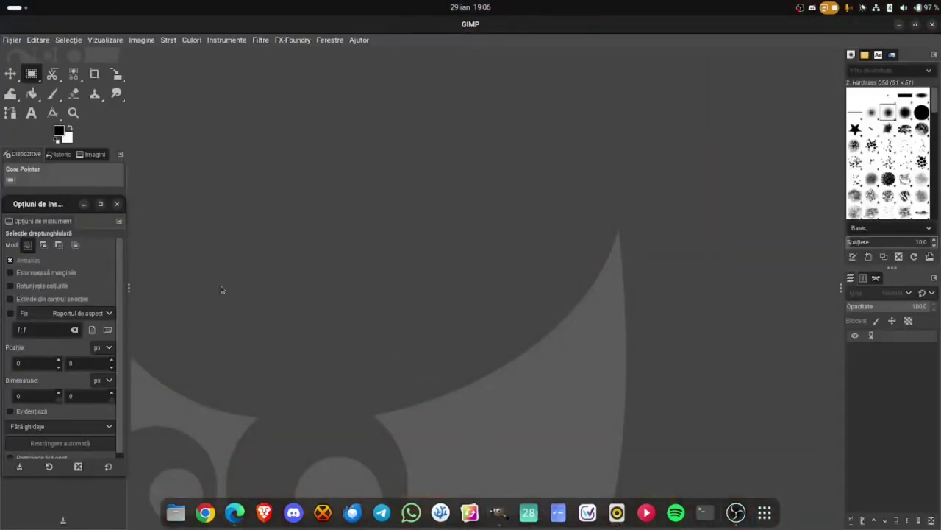
{"action": "left_click", "coordinate": [12, 41]}
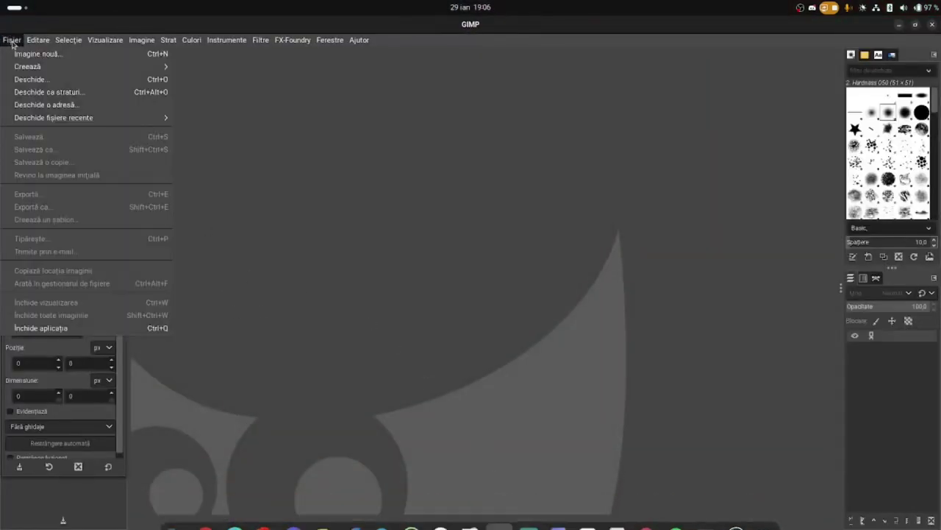
{"action": "left_click", "coordinate": [29, 79]}
{"action": "left_click", "coordinate": [136, 93]}
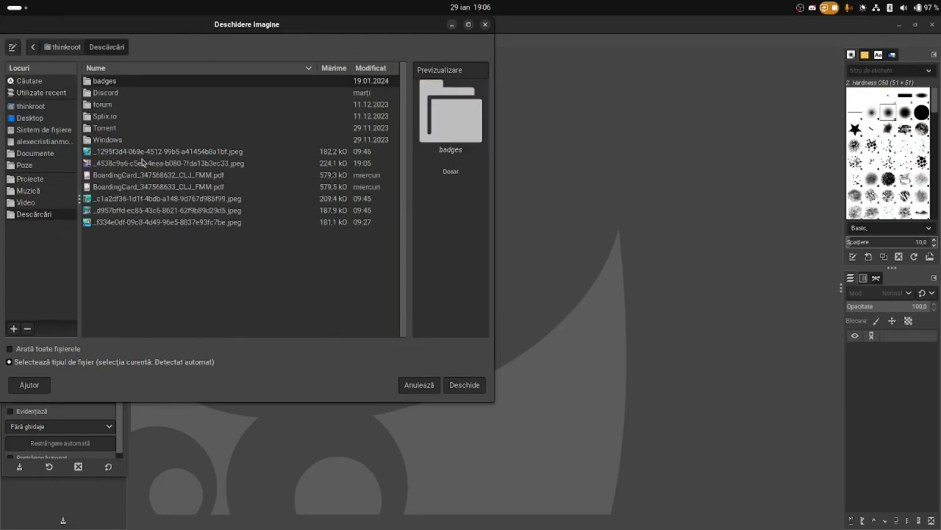
{"action": "left_click", "coordinate": [142, 162]}
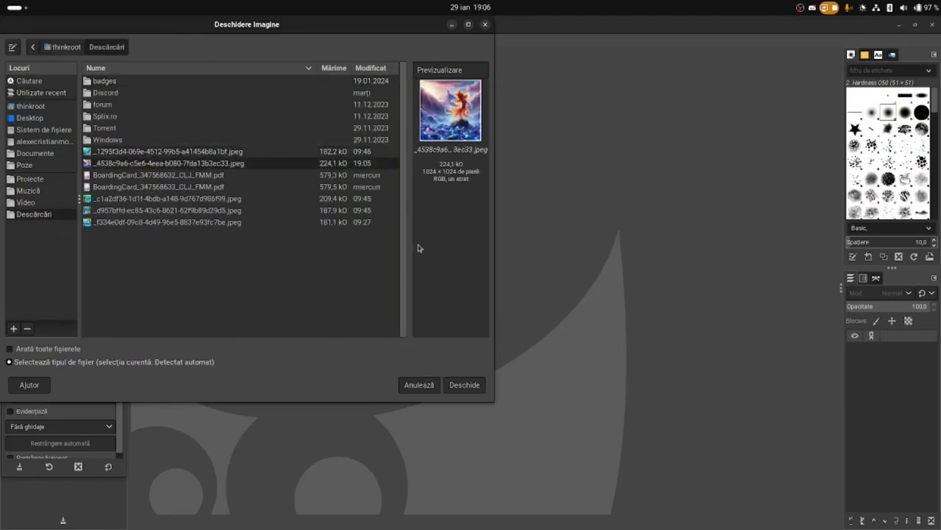
{"action": "left_click", "coordinate": [464, 385]}
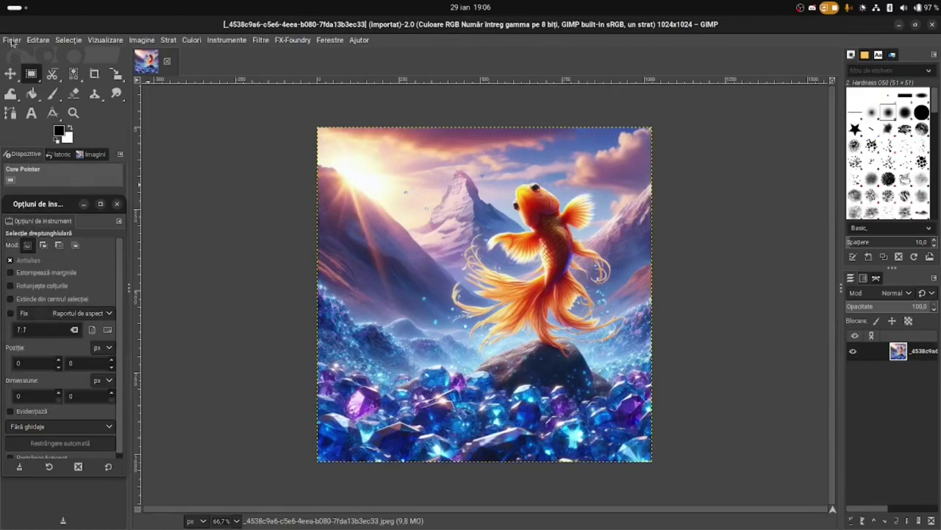
Create a new 5000 × 5000 px image filled with Transparență, accepting the large-size warning
{"action": "left_click", "coordinate": [12, 41]}
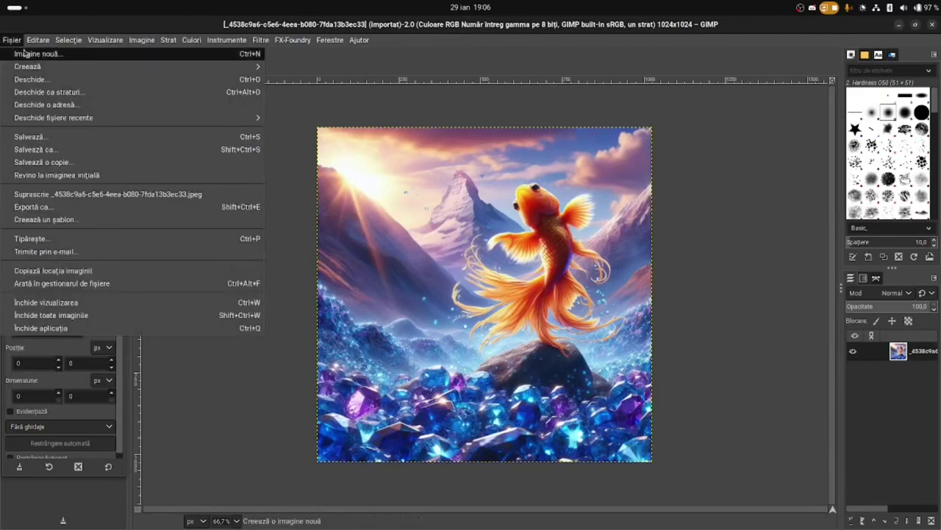
{"action": "left_click", "coordinate": [25, 53]}
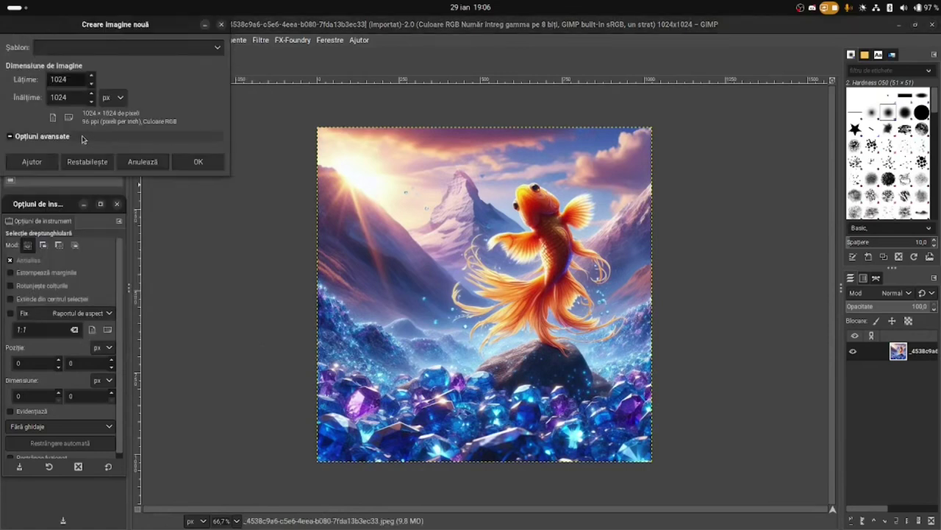
{"action": "left_click", "coordinate": [84, 139]}
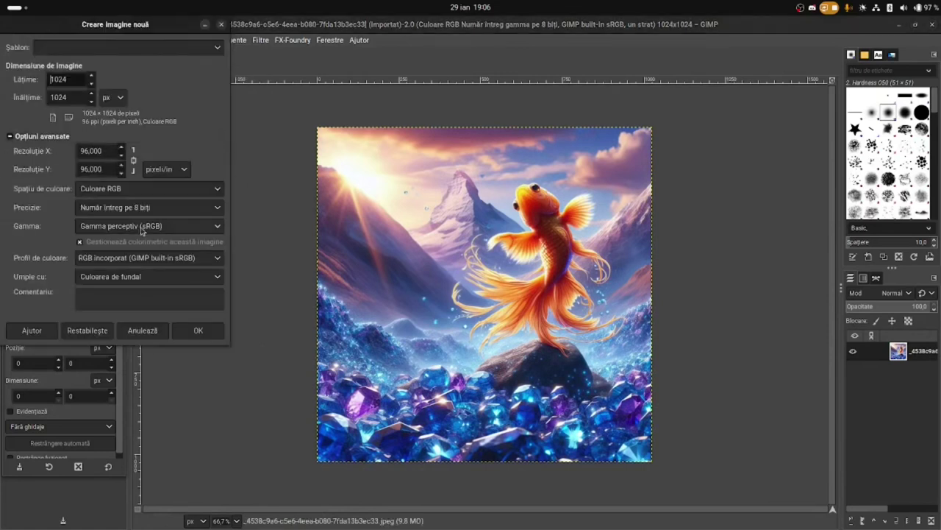
{"action": "left_click", "coordinate": [140, 279]}
{"action": "left_click", "coordinate": [136, 306]}
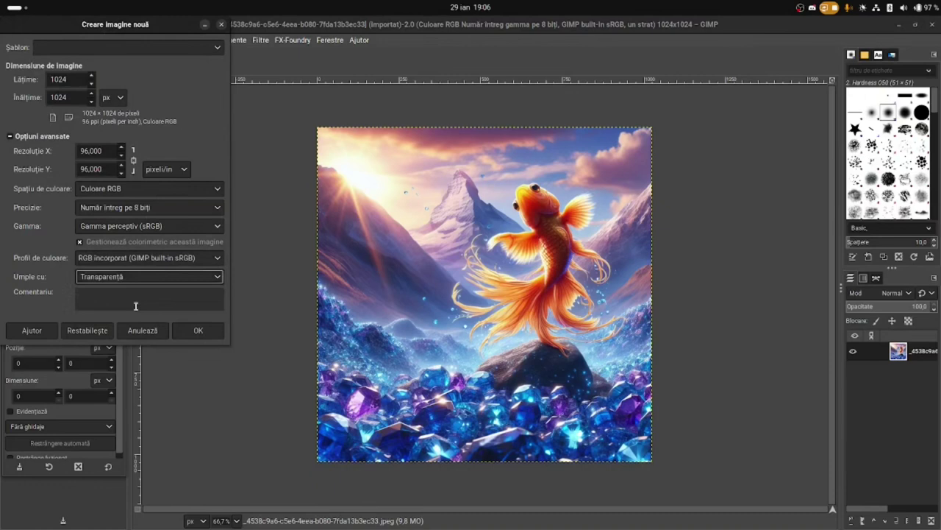
{"action": "left_click_drag", "start_coordinate": [71, 78], "coordinate": [47, 80]}
{"action": "type", "text": "5000"}
{"action": "key", "text": "Tab"}
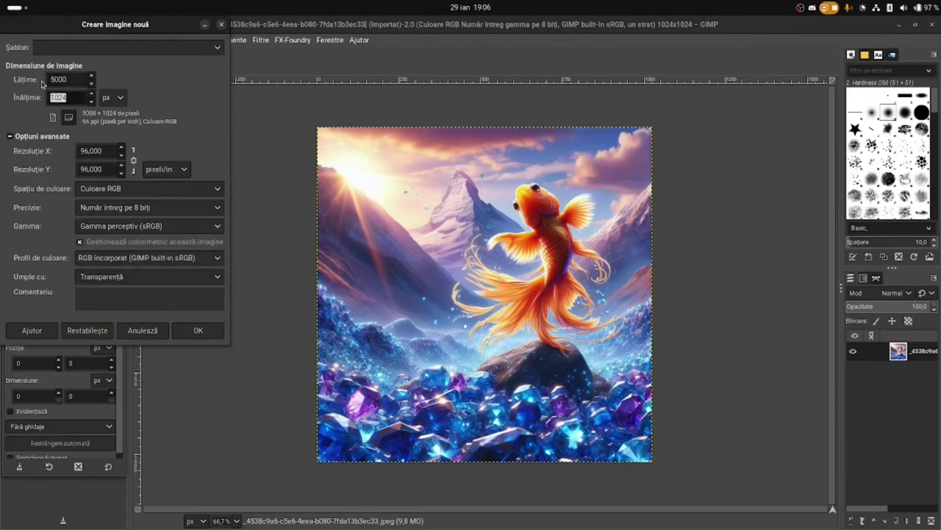
{"action": "type", "text": "5000"}
{"action": "left_click", "coordinate": [199, 332]}
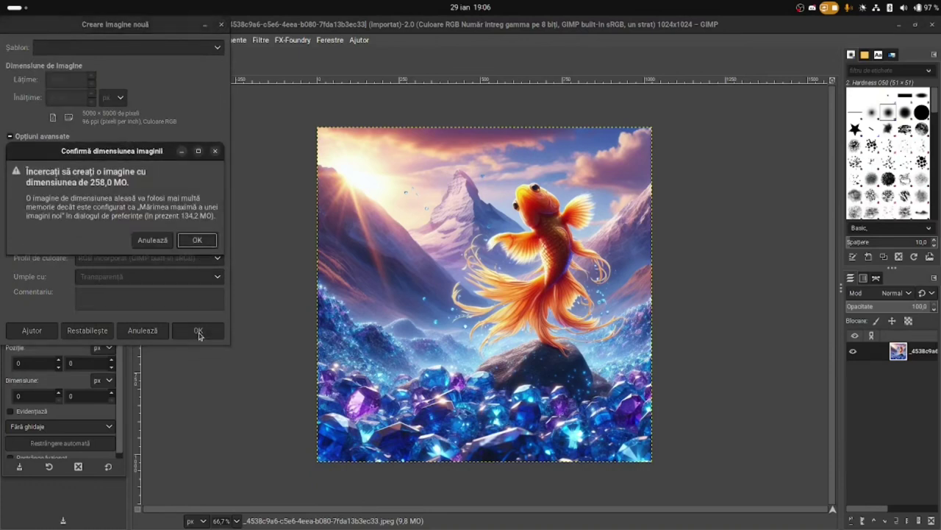
{"action": "left_click", "coordinate": [203, 244]}
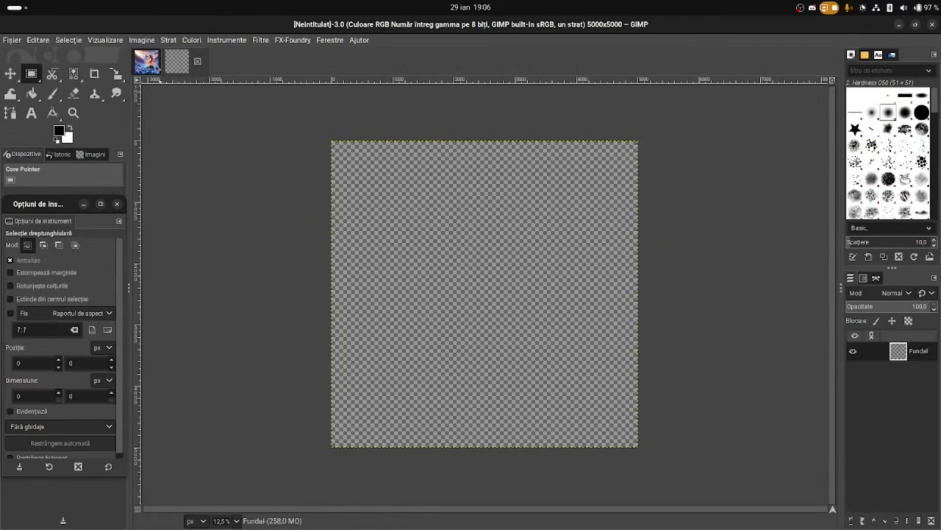
{"action": "left_click", "coordinate": [151, 63]}
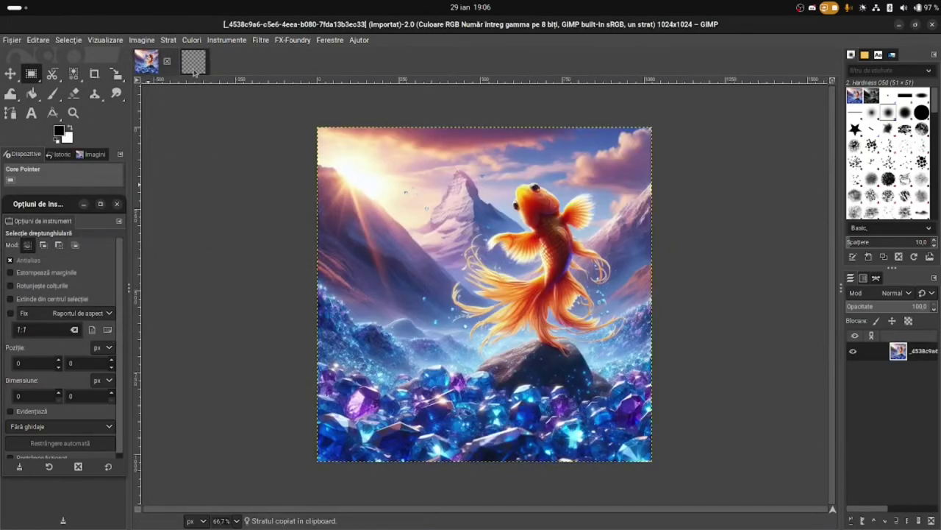
Paste the goldfish picture into the blank 5000 × 5000 canvas
{"action": "left_click", "coordinate": [195, 65]}
{"action": "key", "text": "ctrl+v"}
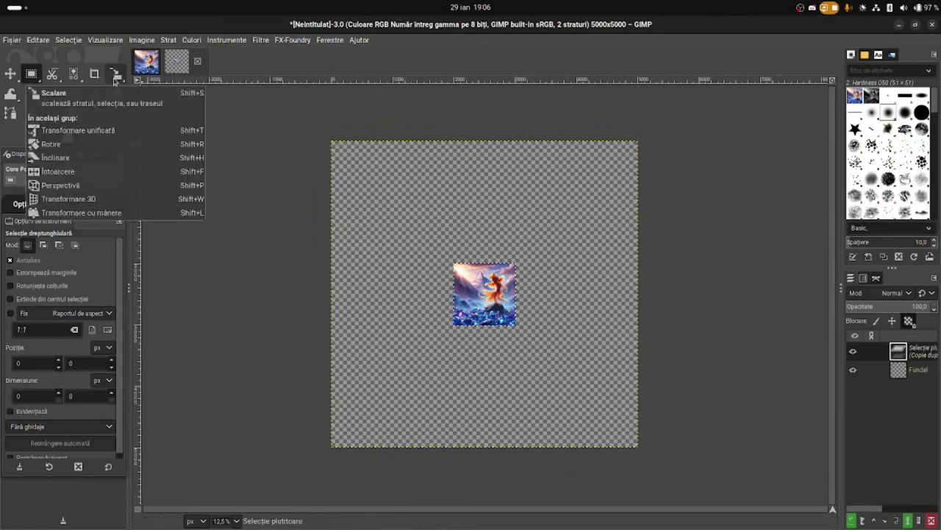
{"action": "left_click", "coordinate": [148, 73]}
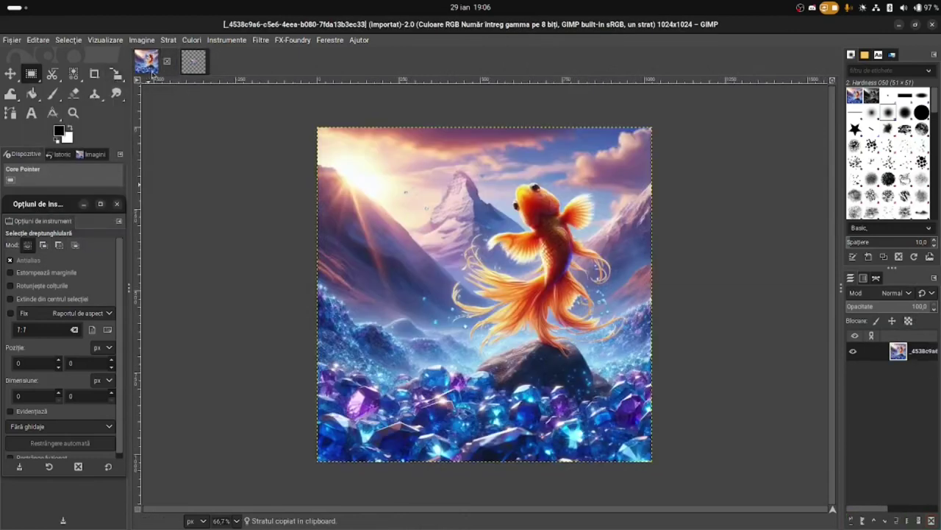
{"action": "left_click", "coordinate": [191, 66]}
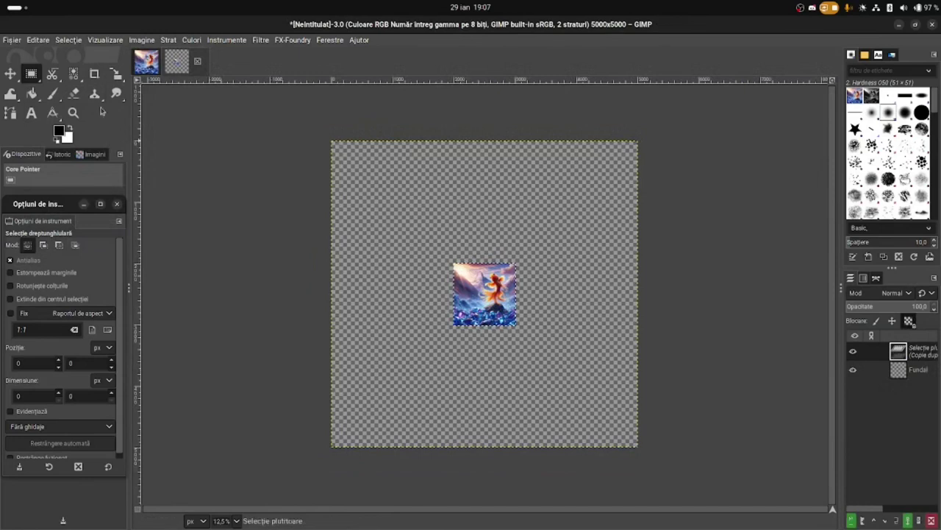
Scale the pasted goldfish layer to about 4784 × 4784 px and anchor it
{"action": "left_click", "coordinate": [116, 74]}
{"action": "left_click", "coordinate": [498, 300]}
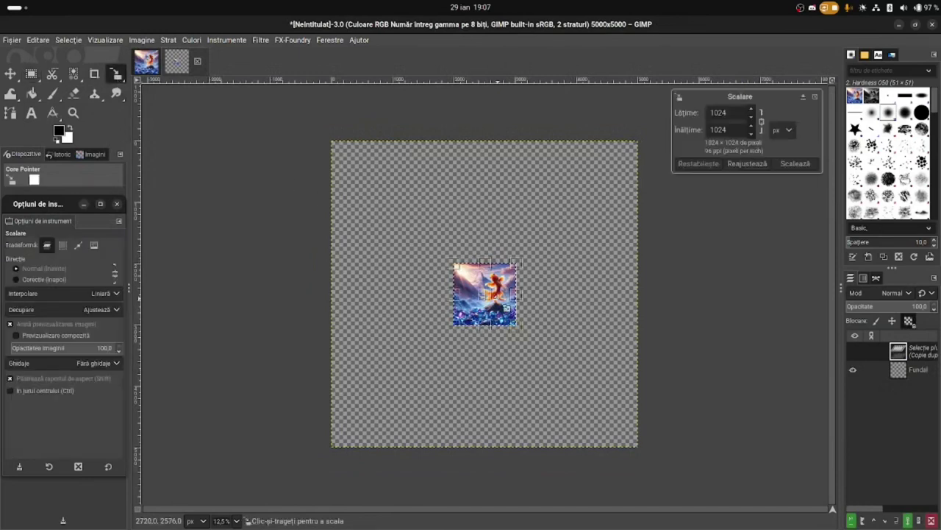
{"action": "left_click_drag", "start_coordinate": [455, 264], "coordinate": [336, 154]}
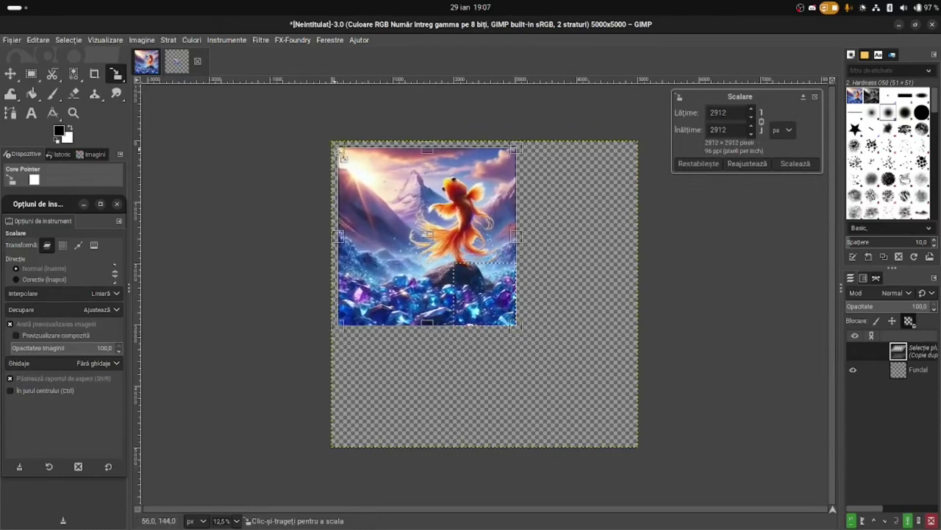
{"action": "mouse_move", "coordinate": [525, 337]}
{"action": "left_mouse_down"}
{"action": "mouse_move", "coordinate": [645, 458]}
{"action": "mouse_move", "coordinate": [638, 453]}
{"action": "left_mouse_up"}
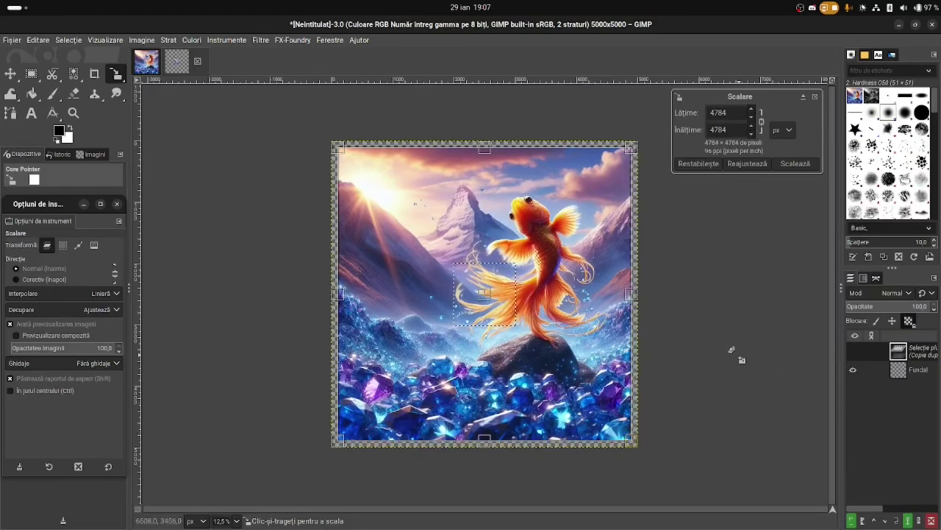
{"action": "left_click", "coordinate": [797, 164]}
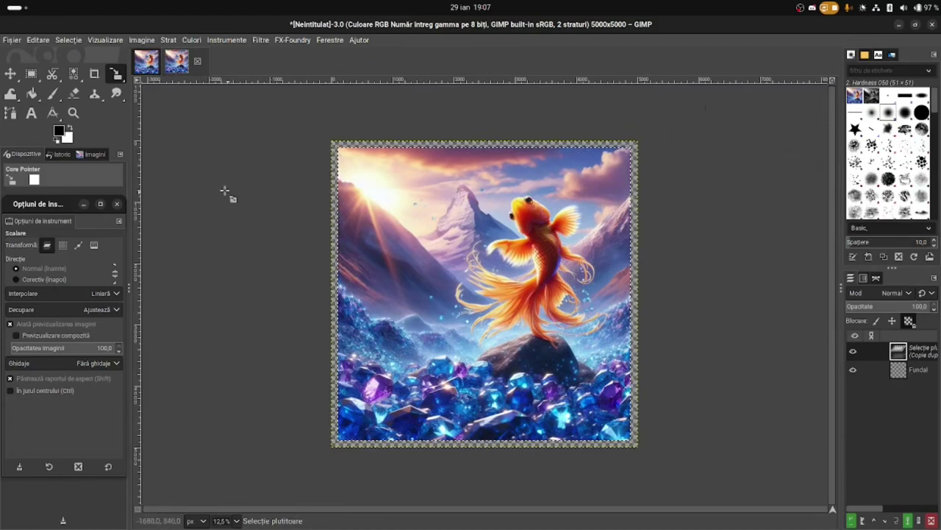
{"action": "left_click", "coordinate": [31, 75]}
{"action": "left_click", "coordinate": [210, 154]}
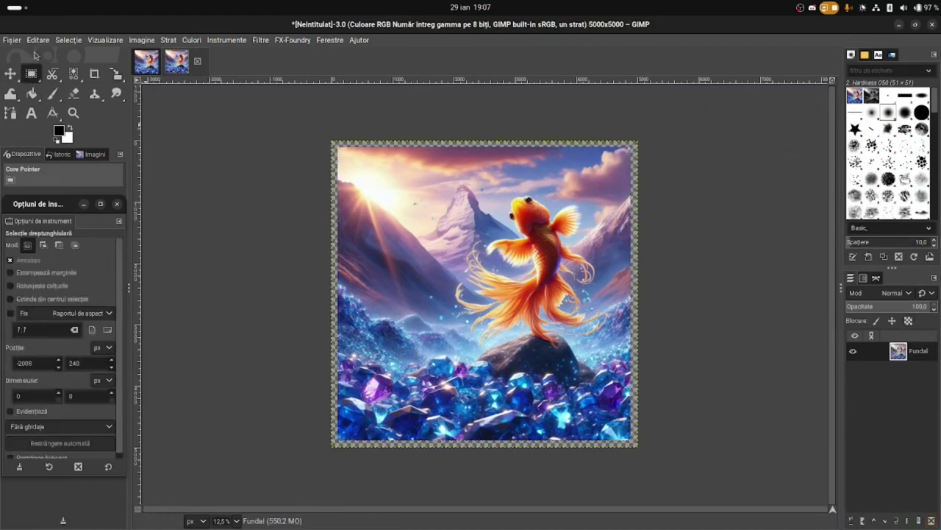
{"action": "left_click", "coordinate": [11, 40]}
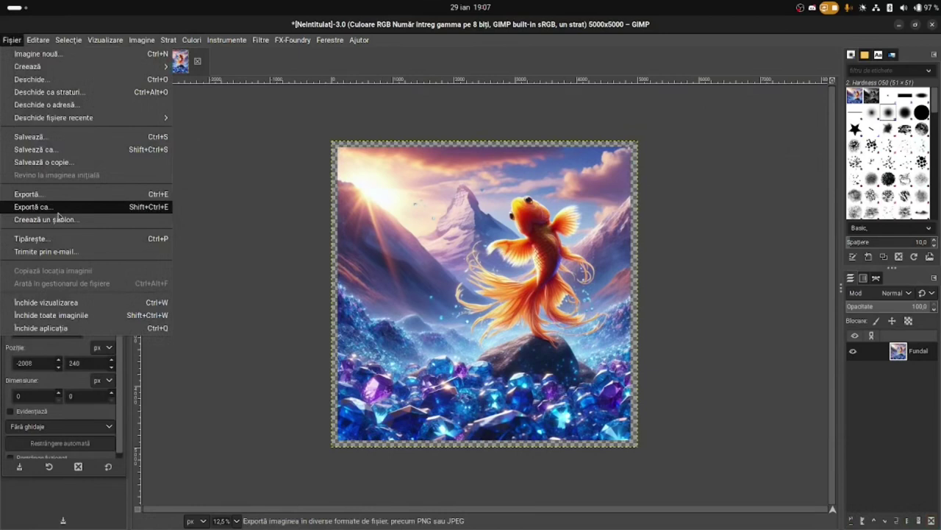
Export the canvas as 'Pestisorul de aur.png' into the thinkroot home folder
{"action": "left_click", "coordinate": [58, 211]}
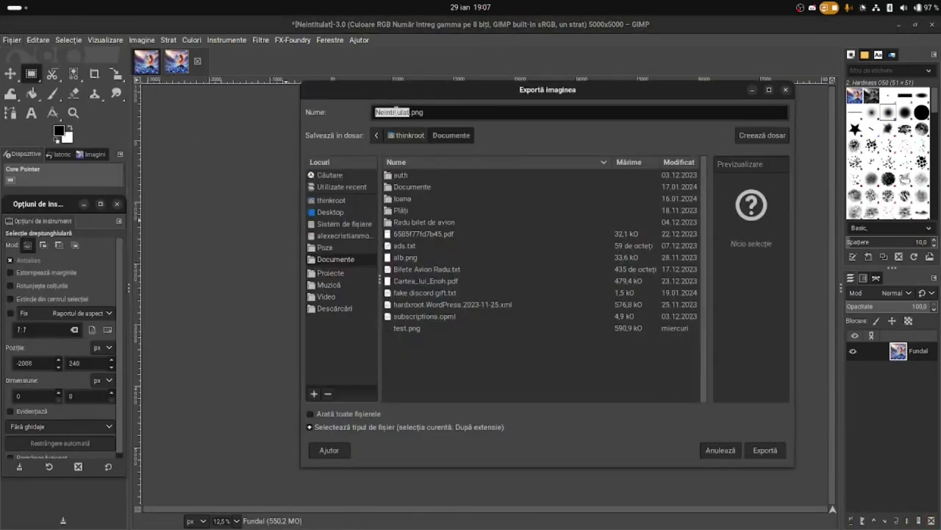
{"action": "type", "text": "Pe"}
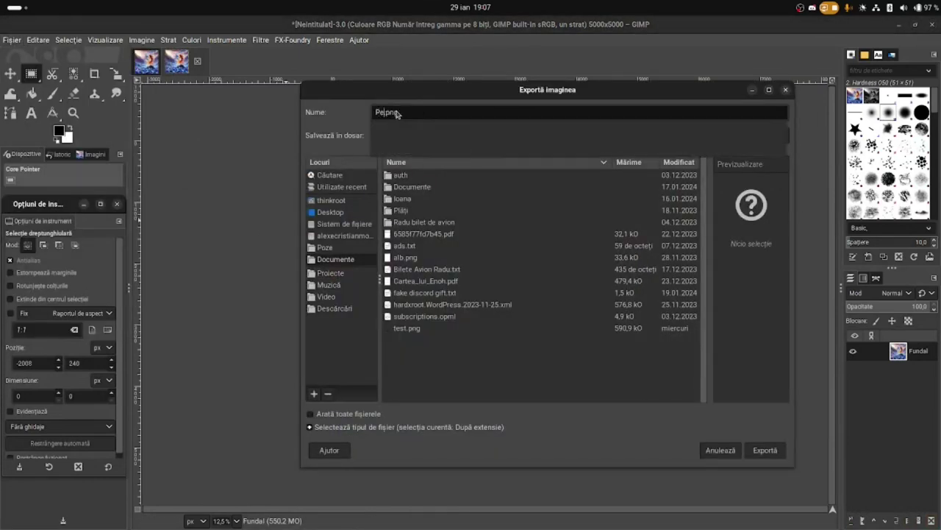
{"action": "type", "text": "stisorul de au"}
{"action": "type", "text": "r"}
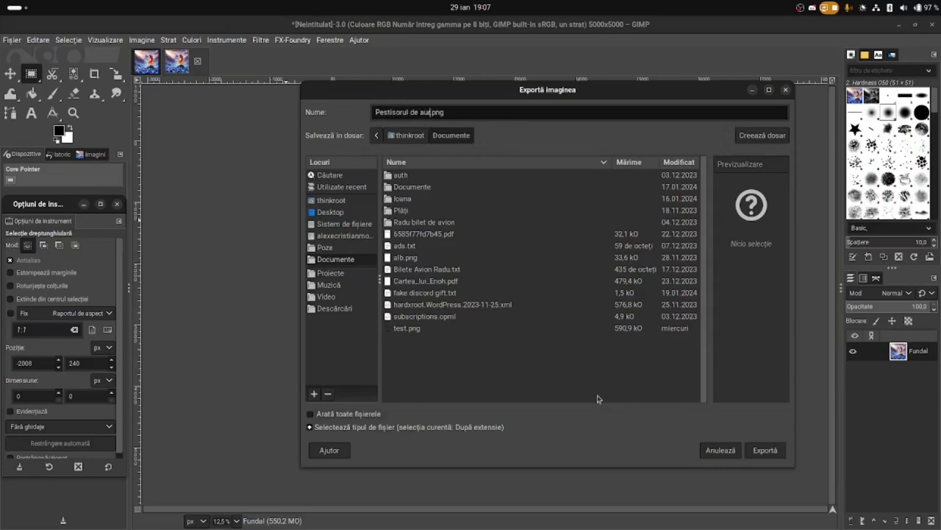
{"action": "left_click", "coordinate": [340, 249]}
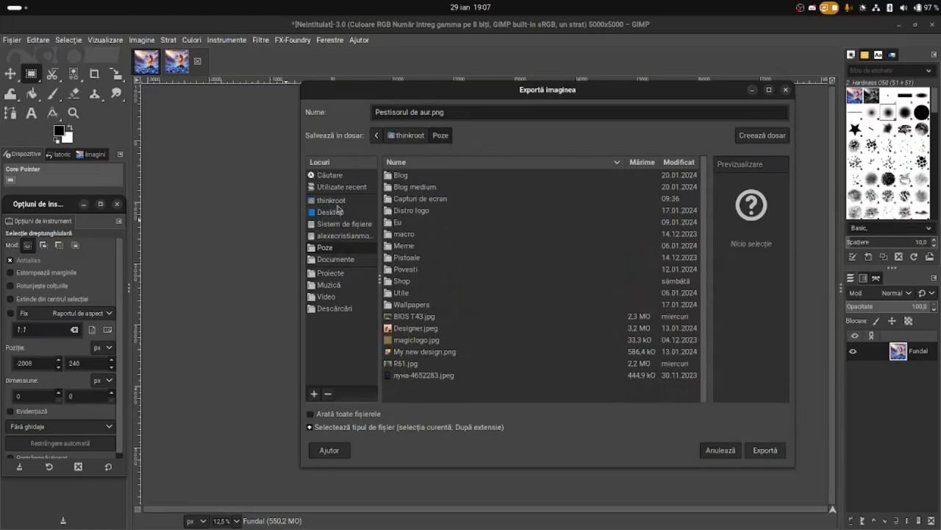
{"action": "left_click", "coordinate": [340, 202]}
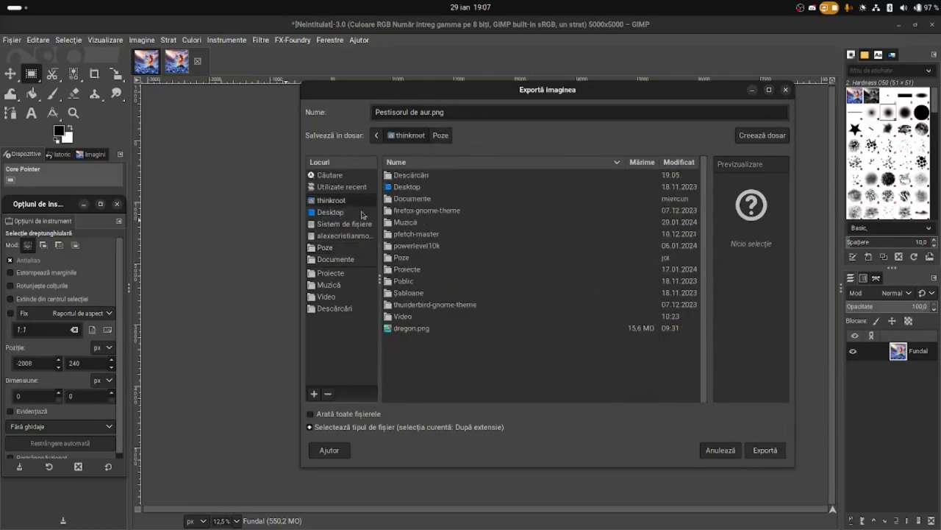
{"action": "left_click", "coordinate": [765, 450]}
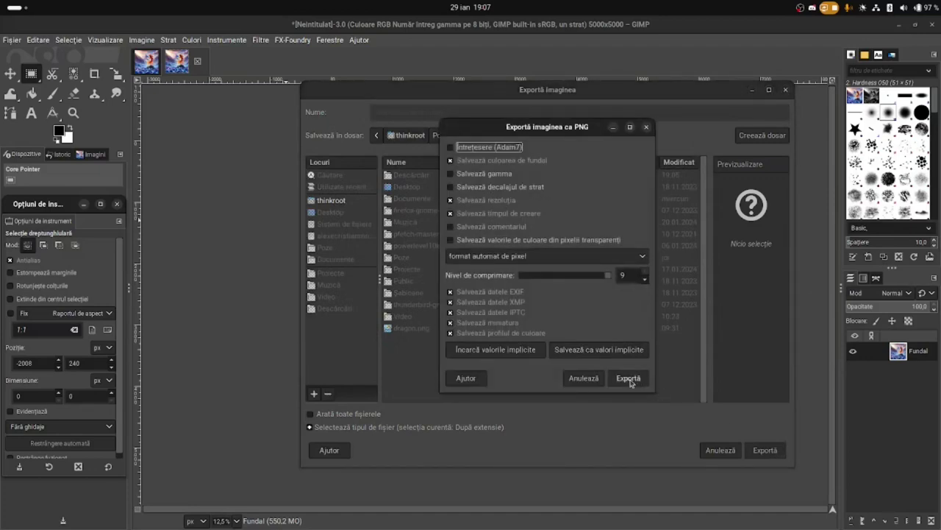
{"action": "left_click", "coordinate": [629, 378]}
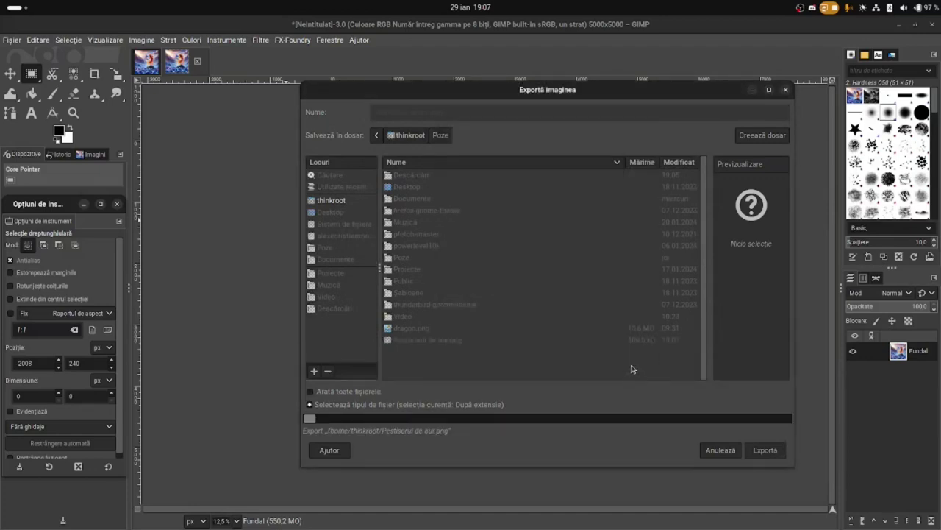
Launch Chrome with the first profile and go to the printado.ro ThinkRoot shop page
{"action": "mouse_move", "coordinate": [530, 523]}
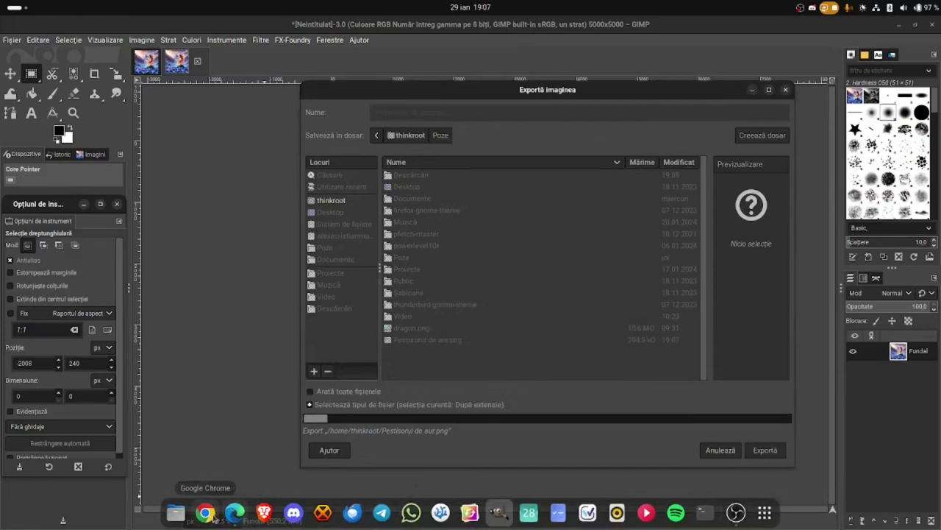
{"action": "left_click", "coordinate": [207, 514]}
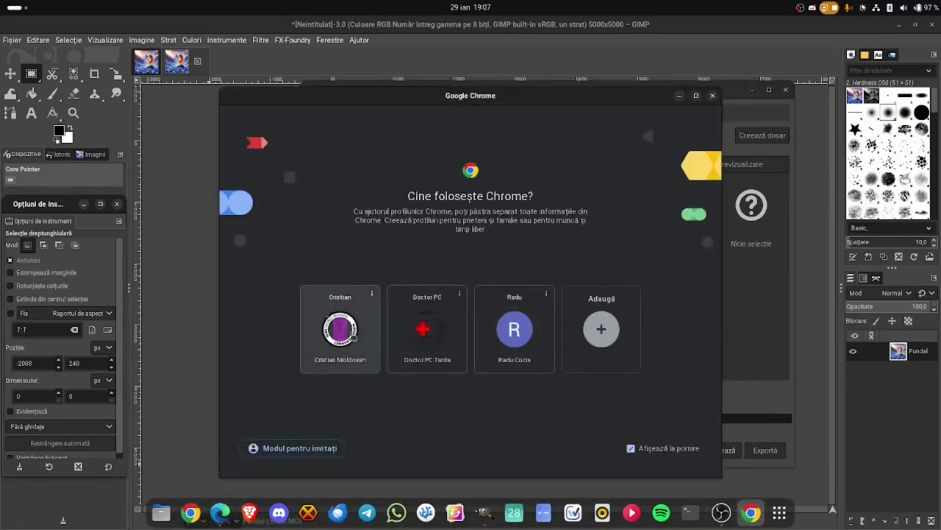
{"action": "left_click", "coordinate": [354, 335]}
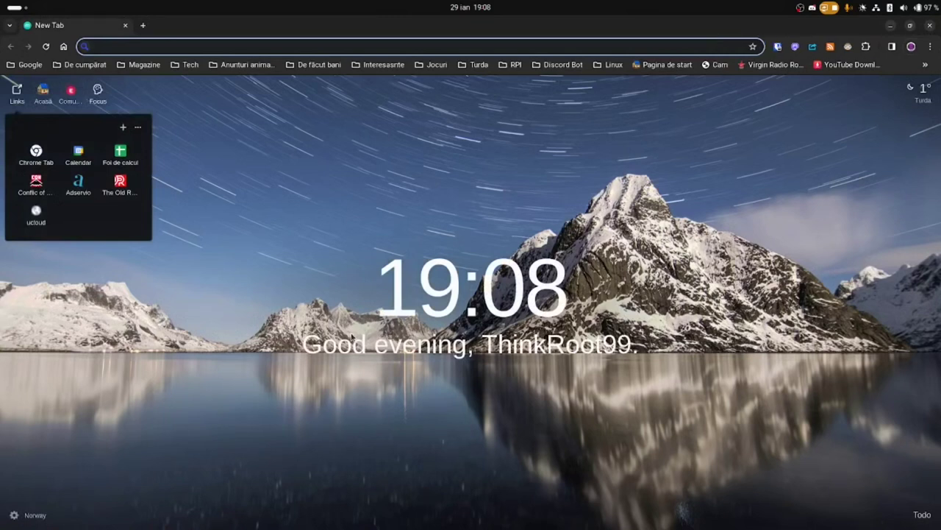
{"action": "type", "text": "p"}
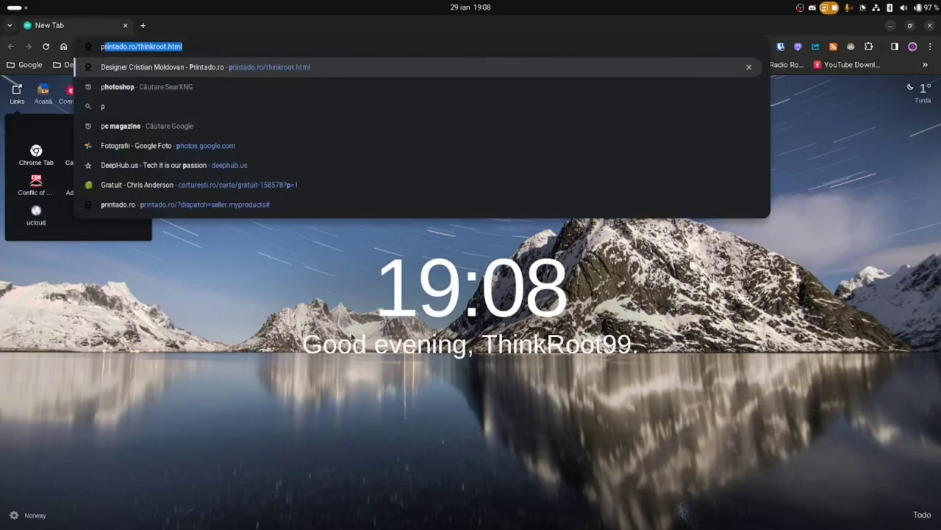
{"action": "key", "text": "Return"}
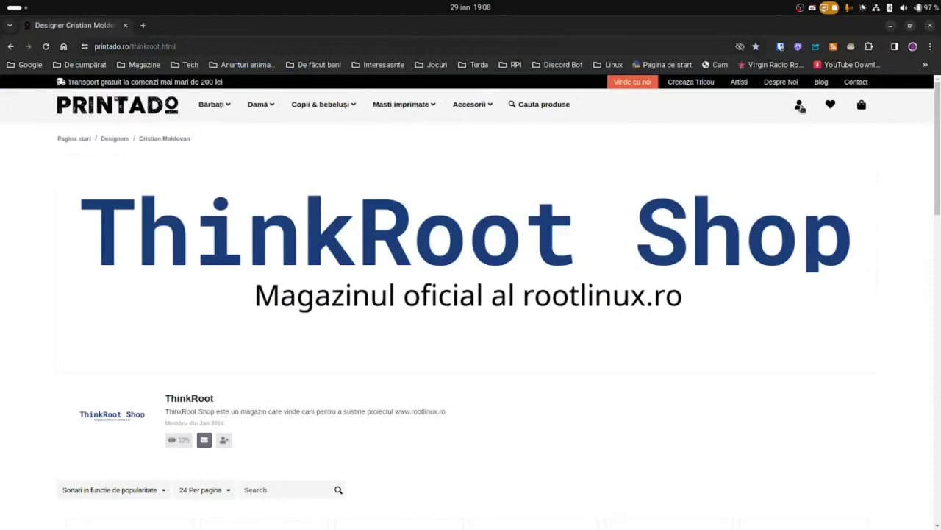
Sign in to the Printado account using the Bitwarden-saved login details
{"action": "left_click", "coordinate": [800, 105]}
{"action": "left_click", "coordinate": [778, 137]}
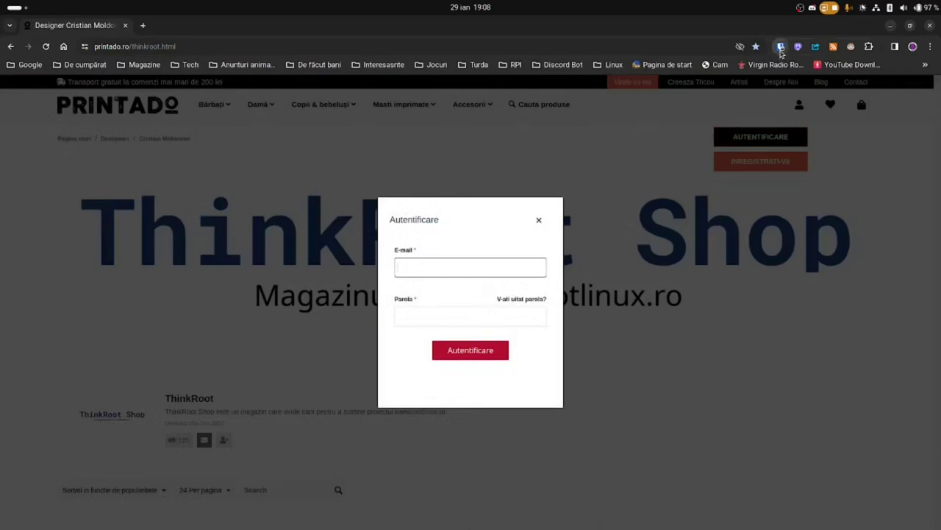
{"action": "left_click", "coordinate": [780, 48]}
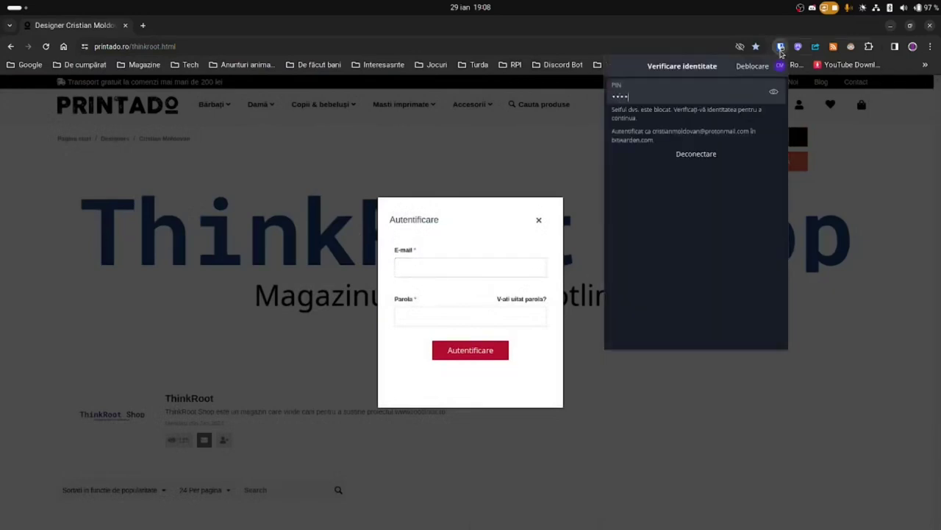
{"action": "key", "text": "Return"}
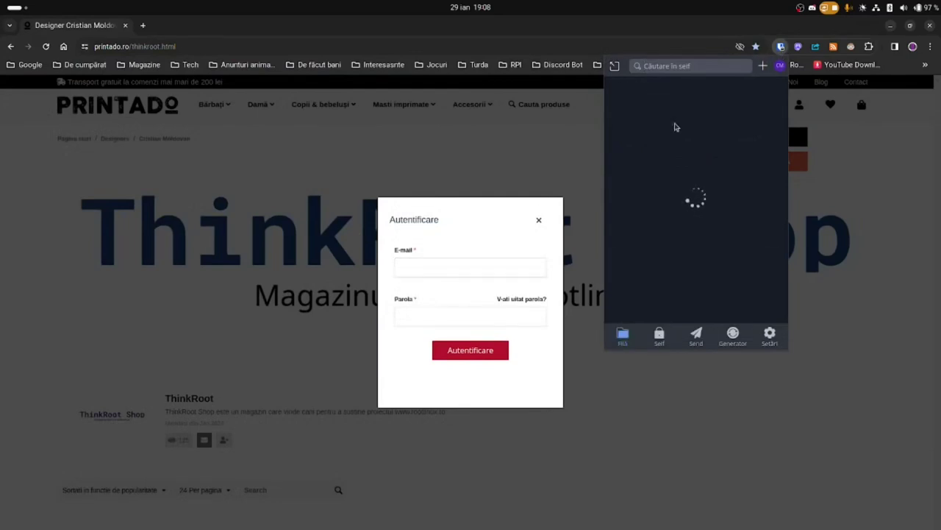
{"action": "left_click", "coordinate": [666, 110]}
{"action": "left_click", "coordinate": [481, 351]}
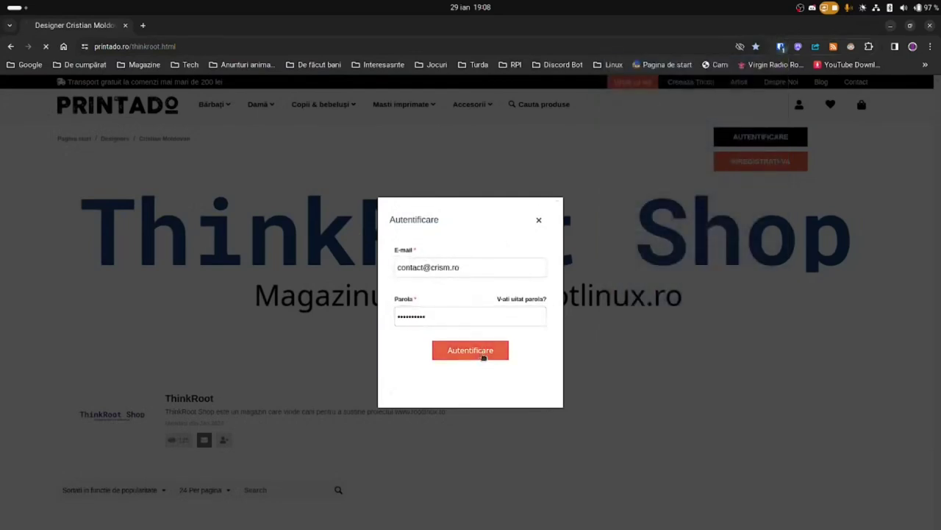
Open Produsele Mele and choose ADAUGA UN PRODUS to start a new product
{"action": "mouse_move", "coordinate": [804, 109]}
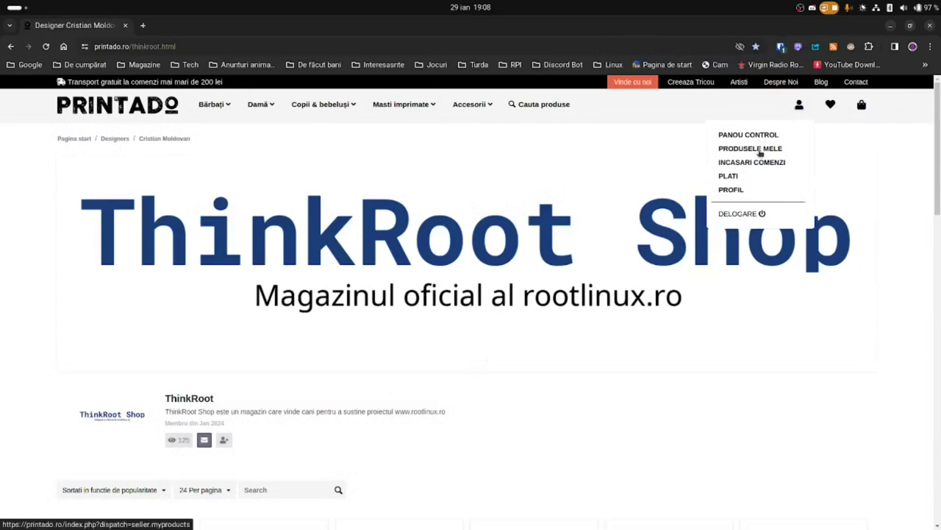
{"action": "left_click", "coordinate": [760, 151]}
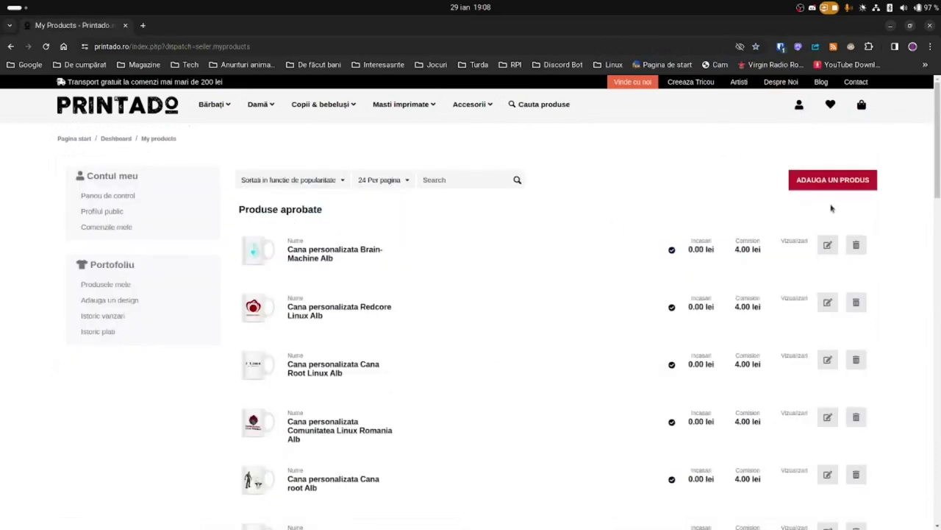
{"action": "left_click", "coordinate": [839, 188]}
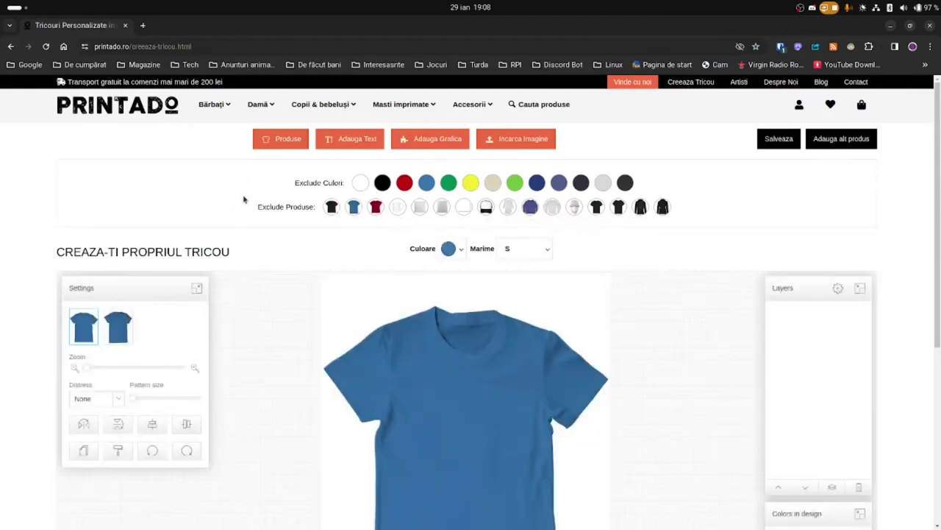
Switch the design product to the white personalised mug from Accesorii
{"action": "left_click", "coordinate": [282, 139]}
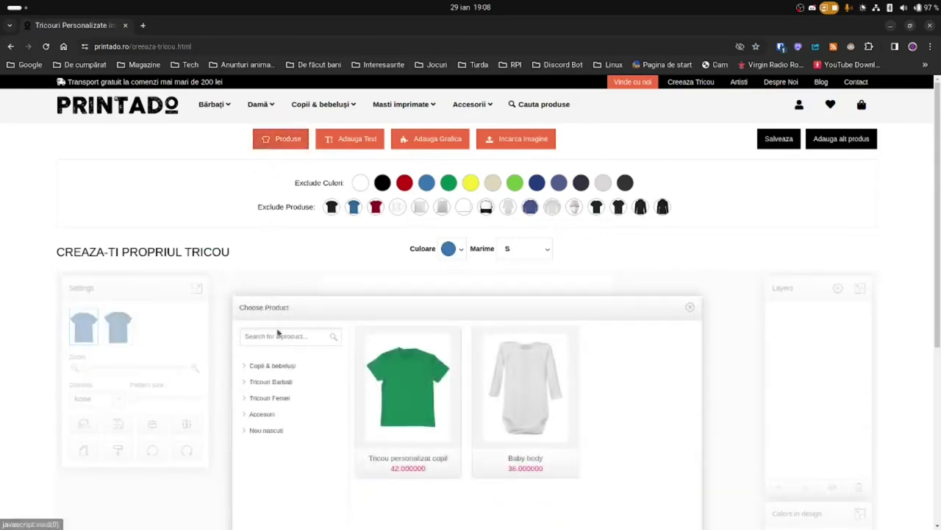
{"action": "left_click", "coordinate": [326, 414]}
{"action": "left_click", "coordinate": [401, 378]}
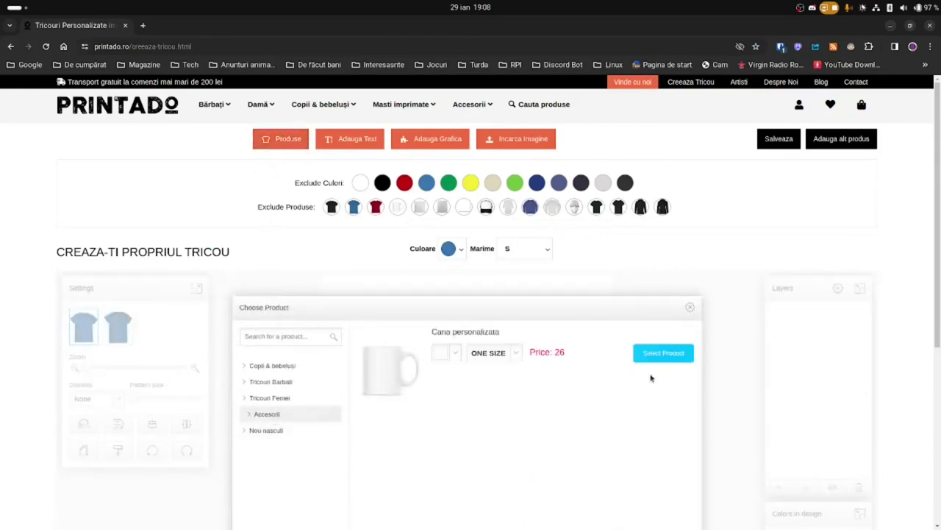
{"action": "left_click", "coordinate": [650, 357]}
Exclude the first products, including the canvas bag and personalised cap, from this design
{"action": "left_click", "coordinate": [353, 208]}
{"action": "left_click", "coordinate": [376, 208]}
{"action": "left_click", "coordinate": [419, 208]}
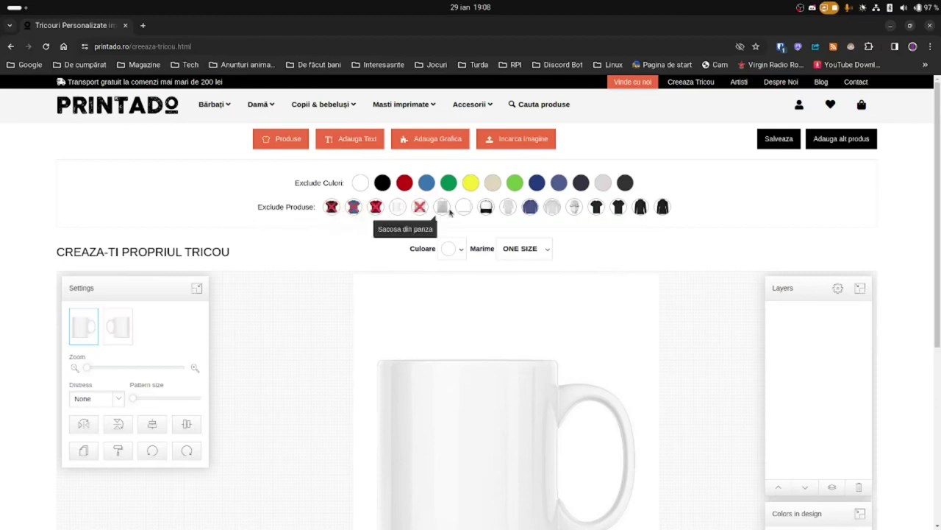
{"action": "left_click", "coordinate": [448, 209]}
{"action": "left_click", "coordinate": [465, 208]}
{"action": "left_click", "coordinate": [486, 208]}
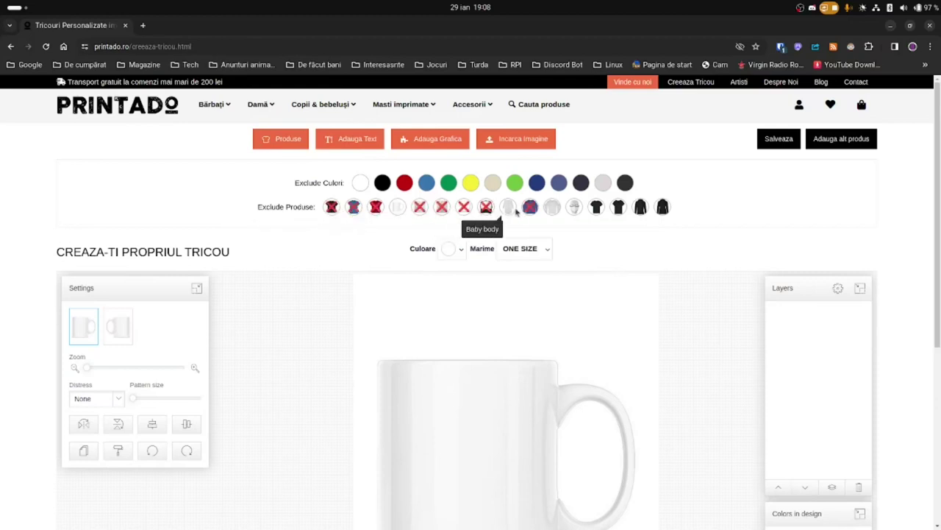
{"action": "left_click", "coordinate": [508, 208]}
Exclude the remaining shirts, women's blouse and hooded sweatshirts, then bring up the file manager
{"action": "left_click", "coordinate": [530, 208]}
{"action": "left_click", "coordinate": [552, 208]}
{"action": "left_click", "coordinate": [574, 208]}
{"action": "left_click", "coordinate": [596, 209]}
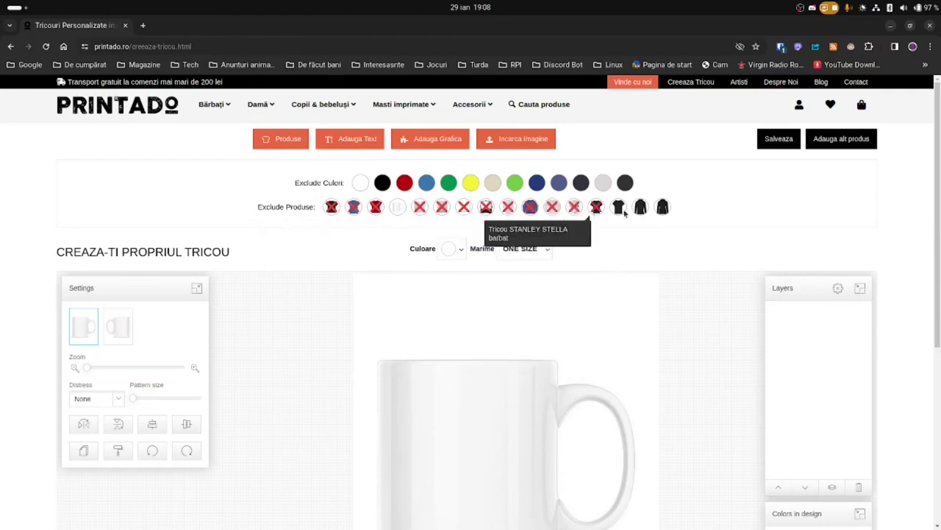
{"action": "left_click", "coordinate": [618, 208]}
{"action": "left_click", "coordinate": [639, 209]}
{"action": "left_click", "coordinate": [663, 209]}
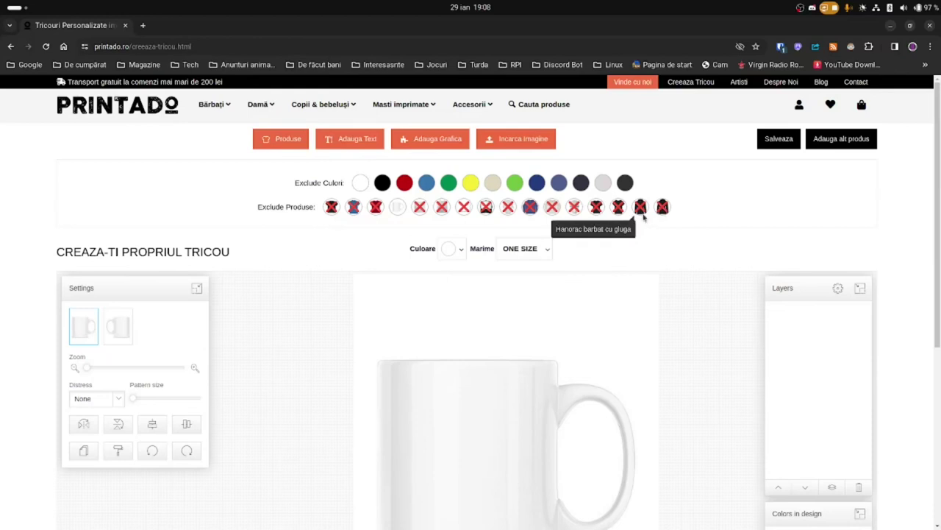
{"action": "mouse_move", "coordinate": [339, 519]}
{"action": "left_click", "coordinate": [176, 512]}
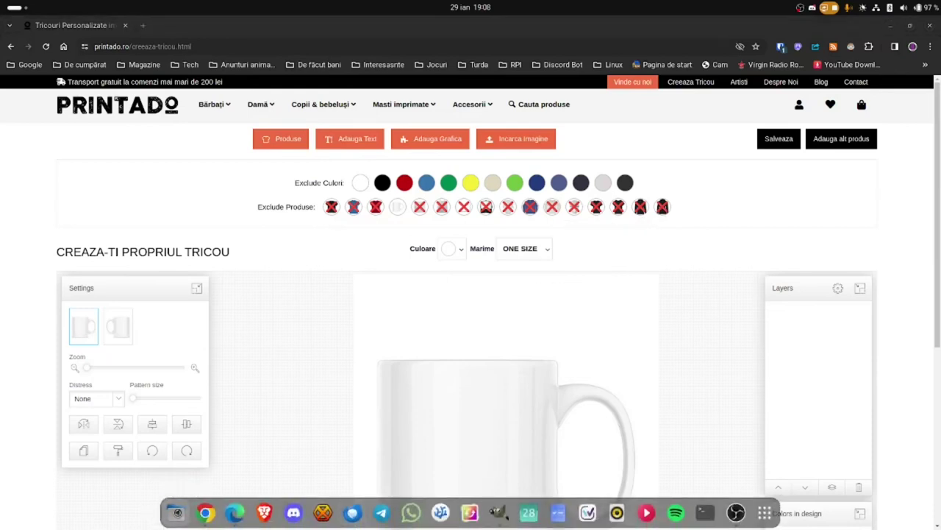
{"action": "left_click_drag", "start_coordinate": [337, 45], "coordinate": [384, 59]}
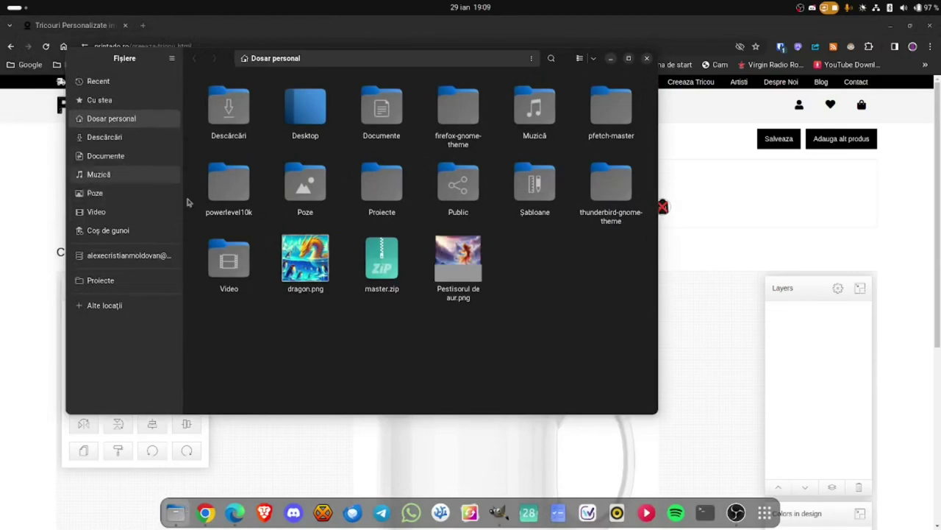
{"action": "left_click", "coordinate": [456, 261]}
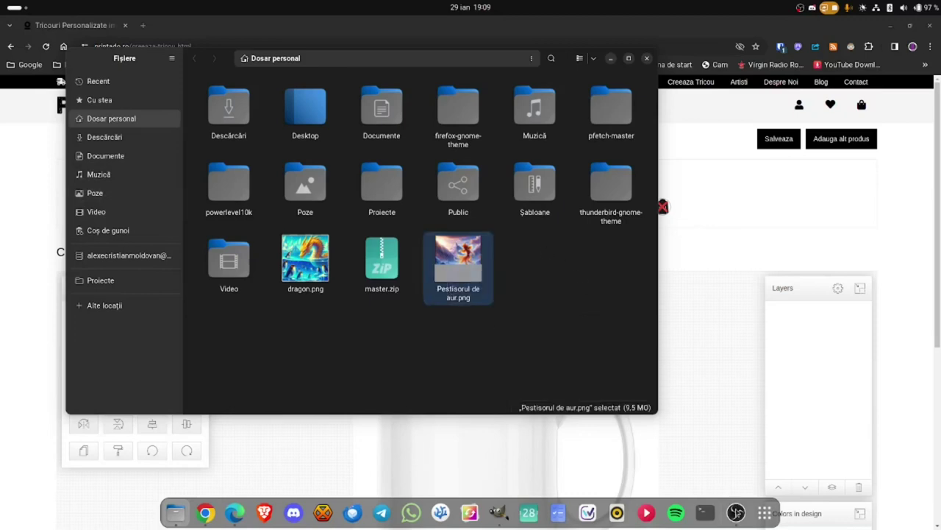
{"action": "left_click", "coordinate": [499, 513]}
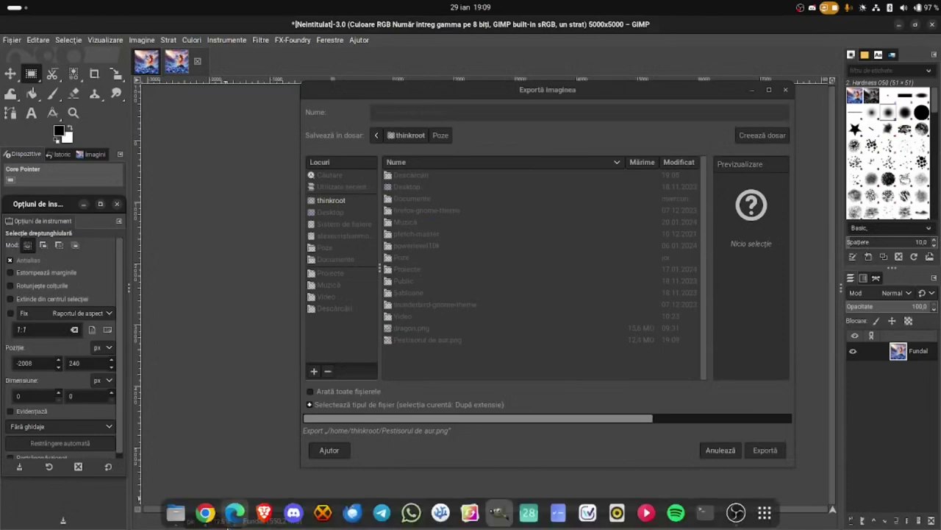
{"action": "left_click", "coordinate": [205, 513]}
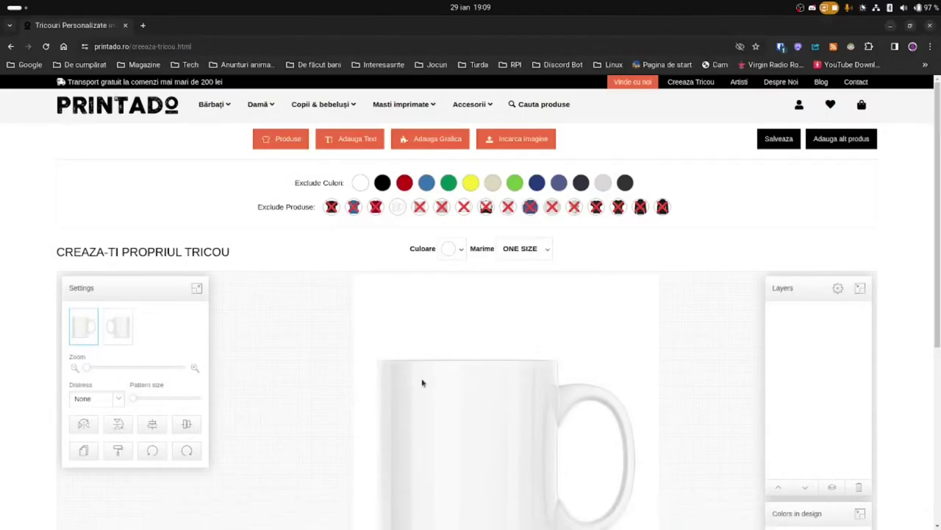
Bring the Files window's home folder back in front of the Printado designer
{"action": "left_click", "coordinate": [175, 513]}
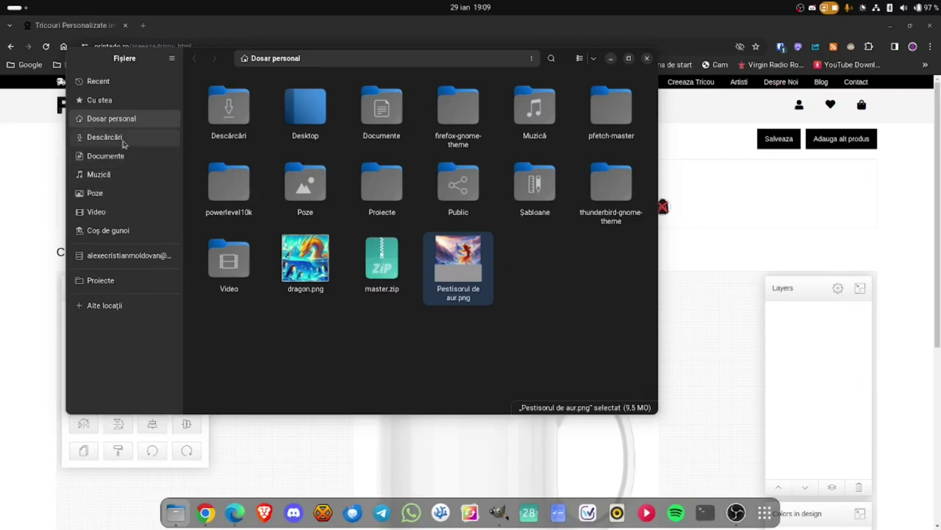
View the goldfish JPEG in Descărcări, then check its image properties: 1024 × 1024 pixels
{"action": "left_click", "coordinate": [122, 139]}
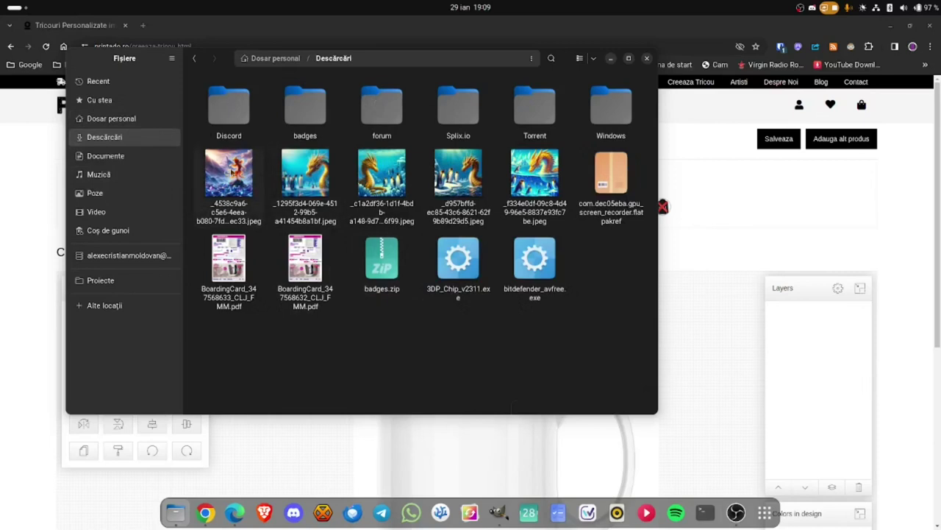
{"action": "double_click", "coordinate": [212, 168]}
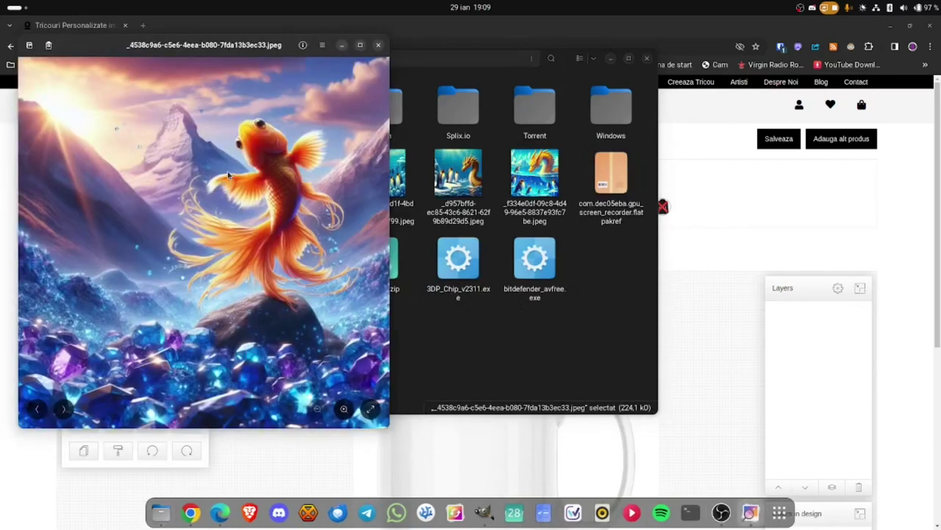
{"action": "left_click_drag", "start_coordinate": [250, 56], "coordinate": [328, 71]}
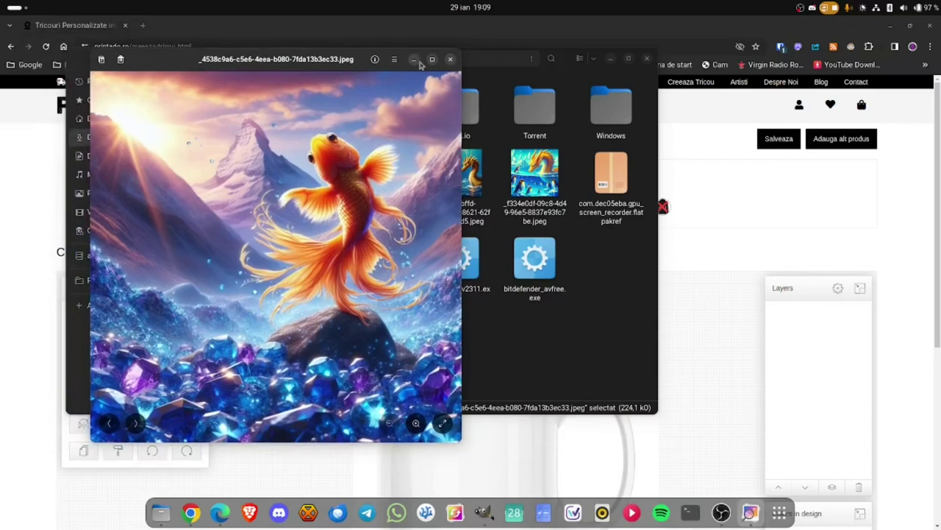
{"action": "left_click", "coordinate": [450, 58]}
{"action": "right_click", "coordinate": [228, 186]}
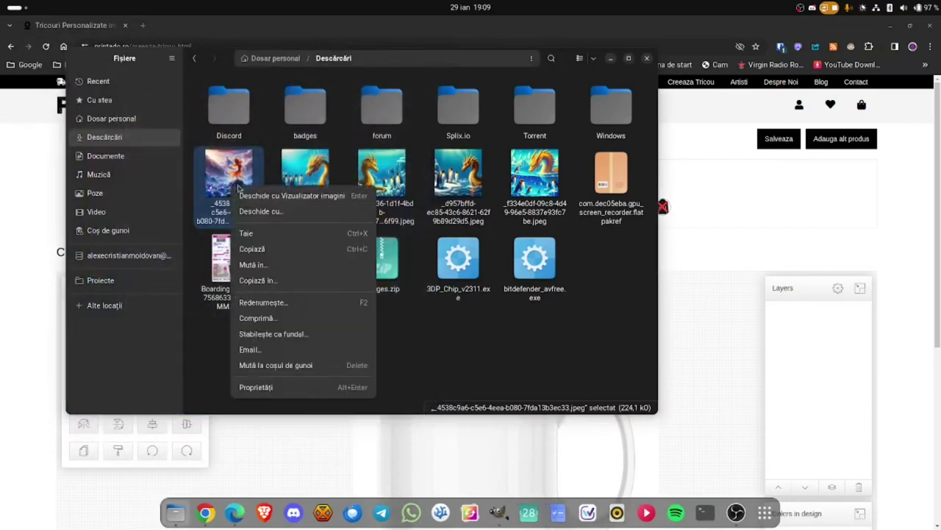
{"action": "left_click", "coordinate": [278, 388]}
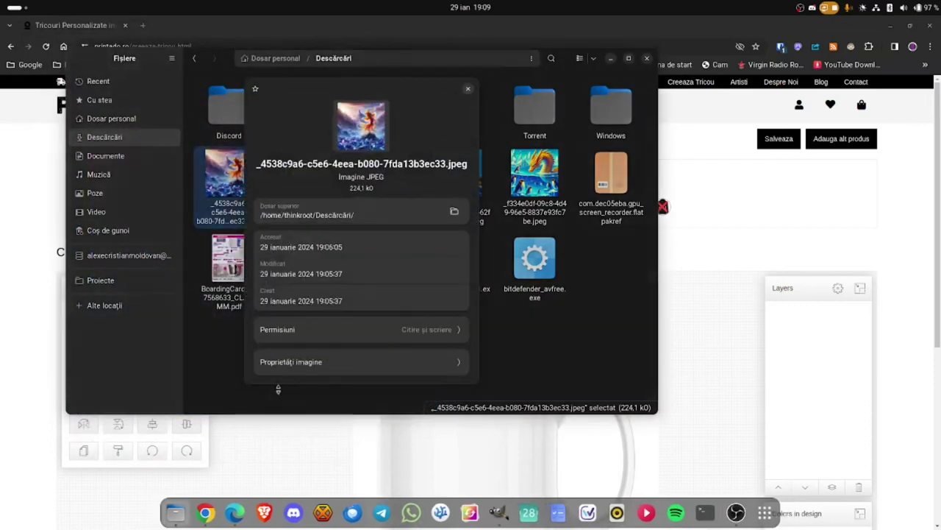
{"action": "left_click", "coordinate": [346, 364]}
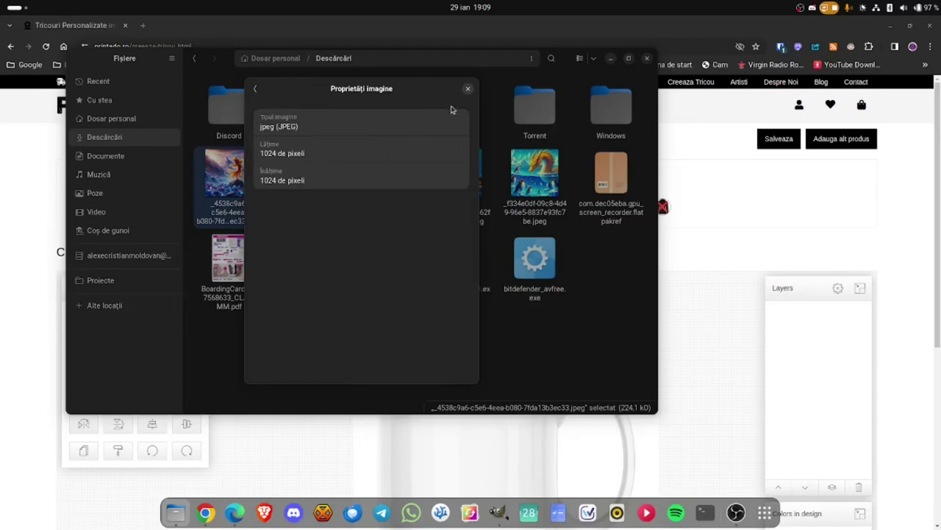
Close the image properties and the Files window to return to the mug designer
{"action": "left_click", "coordinate": [467, 90]}
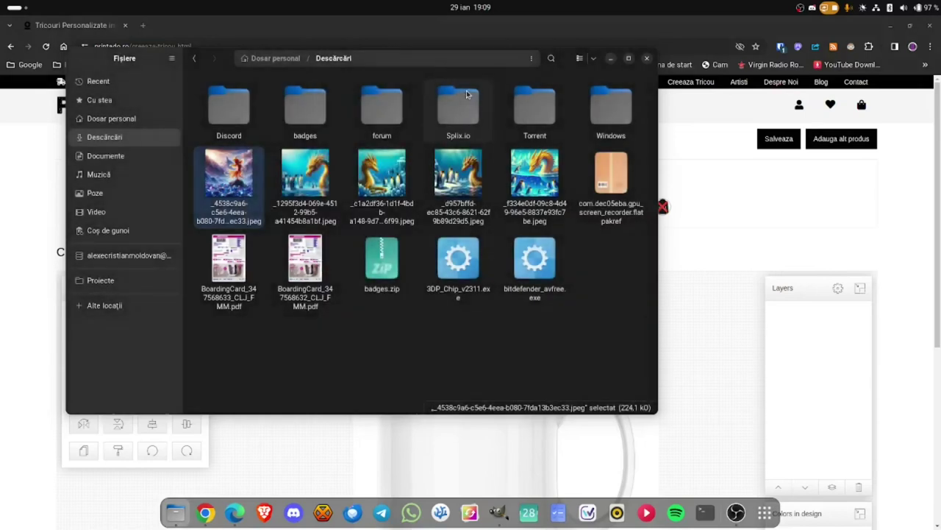
{"action": "left_click", "coordinate": [647, 59]}
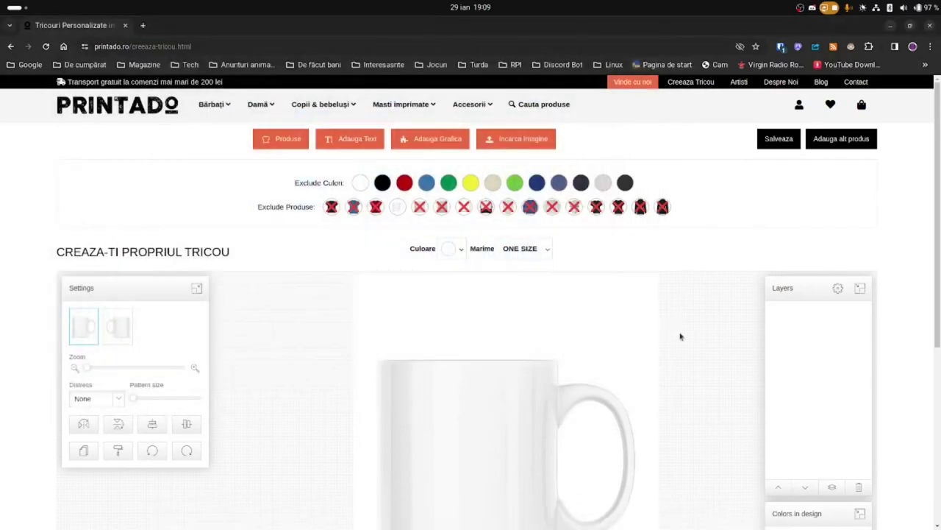
{"action": "scroll", "coordinate": [703, 338], "scroll_direction": "down", "scroll_amount": 2}
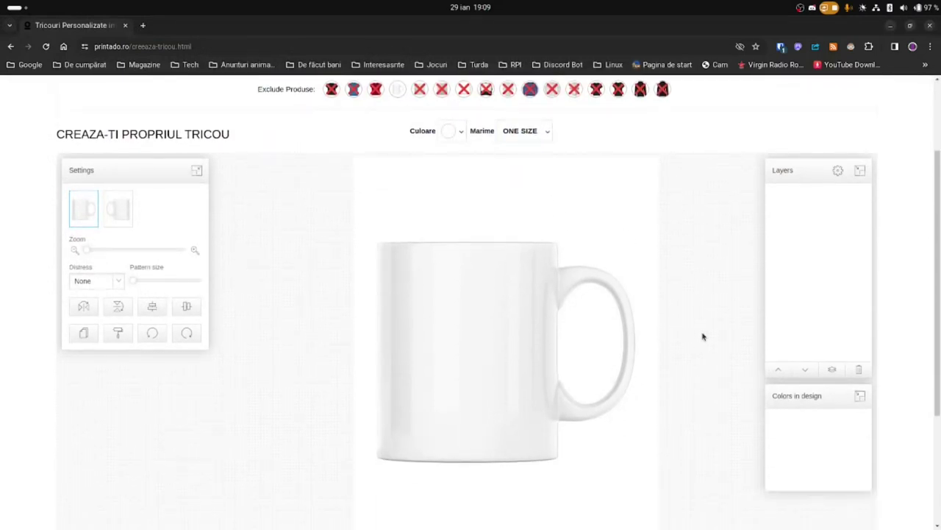
{"action": "scroll", "coordinate": [699, 332], "scroll_direction": "up", "scroll_amount": 1}
{"action": "scroll", "coordinate": [545, 179], "scroll_direction": "up", "scroll_amount": 1}
Upload the goldfish JPEG onto the front of the mug
{"action": "left_click", "coordinate": [537, 146]}
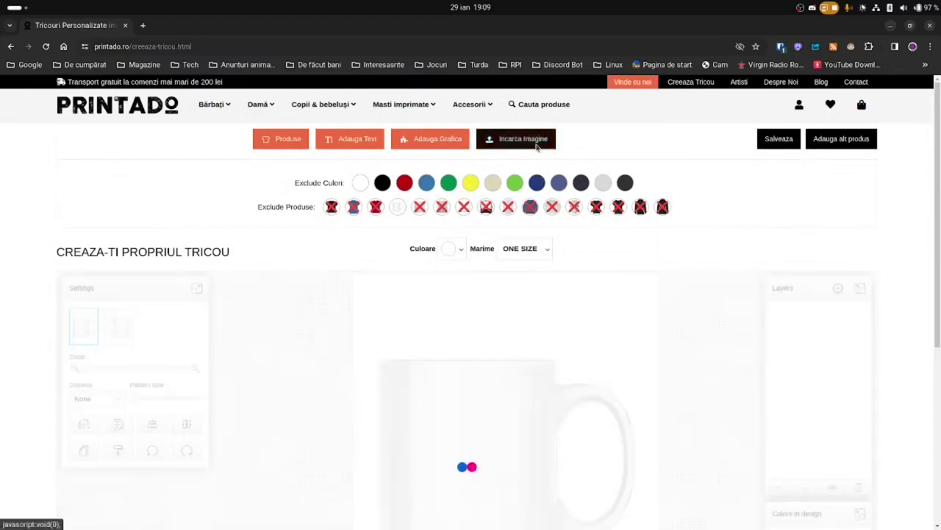
{"action": "left_click", "coordinate": [478, 193]}
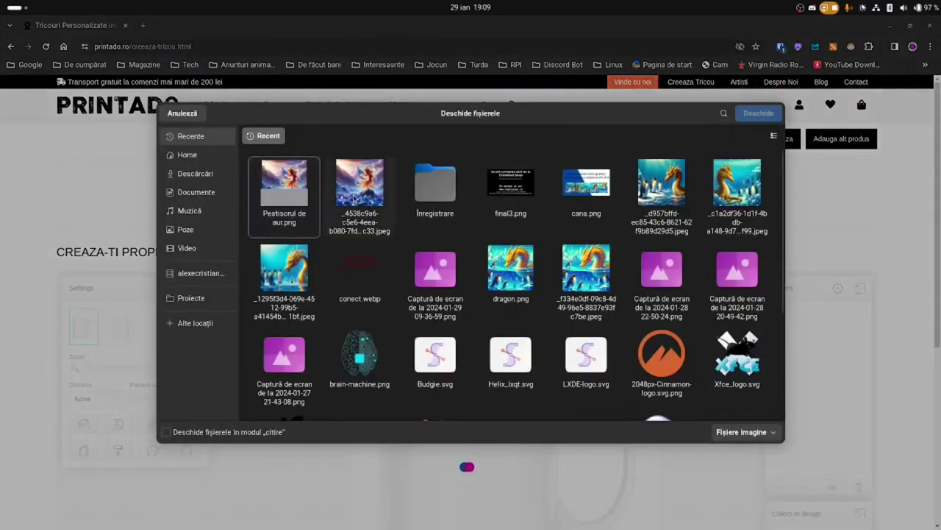
{"action": "left_click", "coordinate": [354, 199]}
{"action": "left_click", "coordinate": [764, 116]}
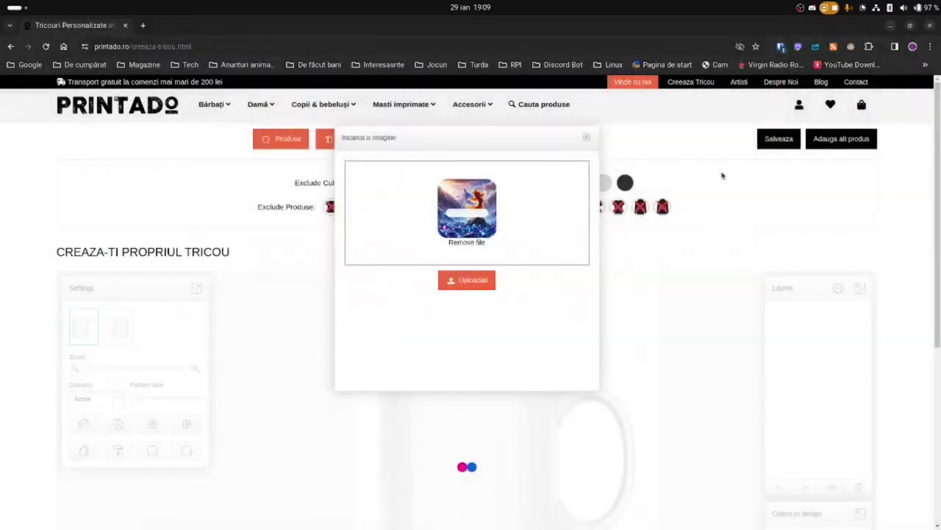
{"action": "left_click", "coordinate": [471, 281]}
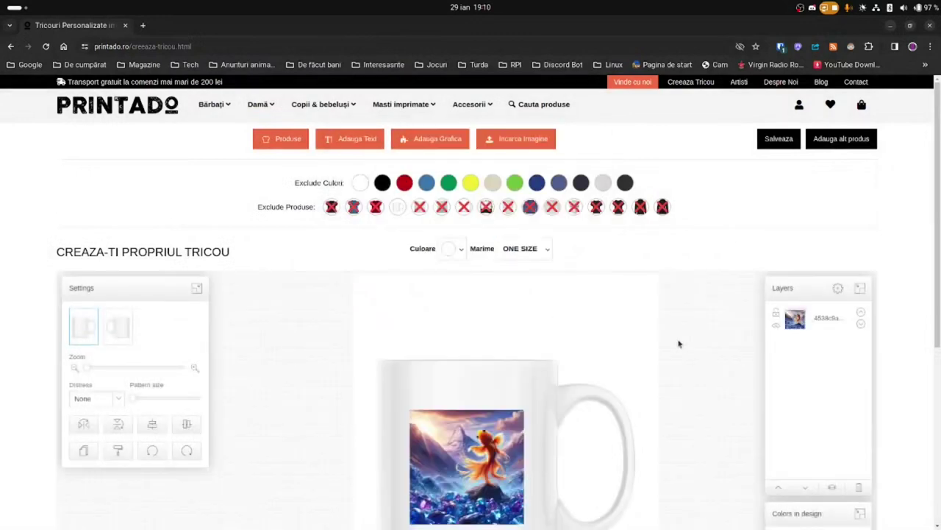
{"action": "scroll", "coordinate": [679, 344], "scroll_direction": "down", "scroll_amount": 3}
Enlarge the goldfish image to fill the front print area, then switch to the back side
{"action": "left_click", "coordinate": [514, 342]}
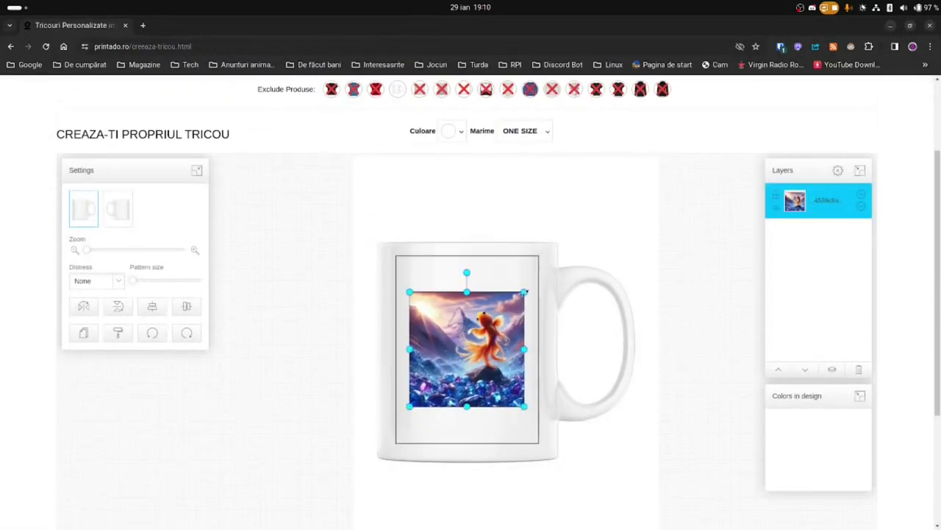
{"action": "left_click", "coordinate": [525, 292]}
{"action": "left_click", "coordinate": [524, 294]}
{"action": "left_click_drag", "start_coordinate": [524, 292], "coordinate": [542, 282]}
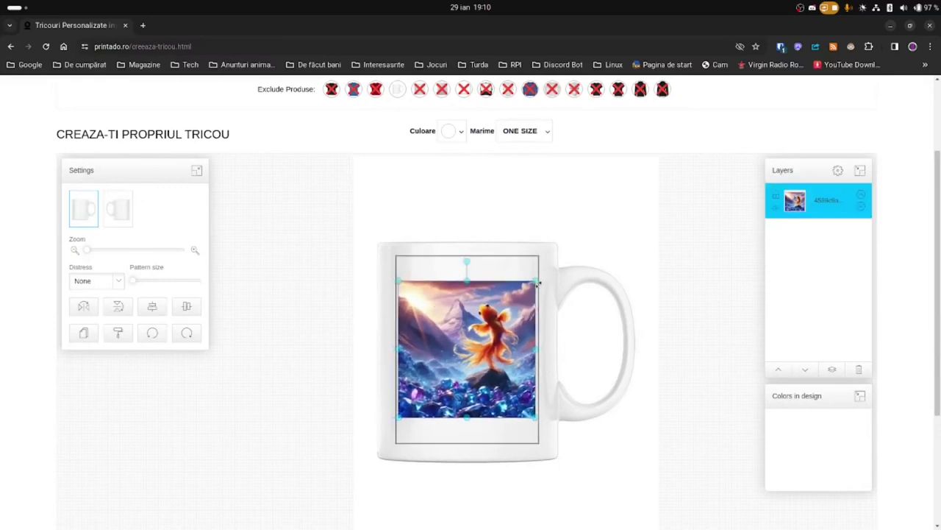
{"action": "left_click", "coordinate": [677, 279]}
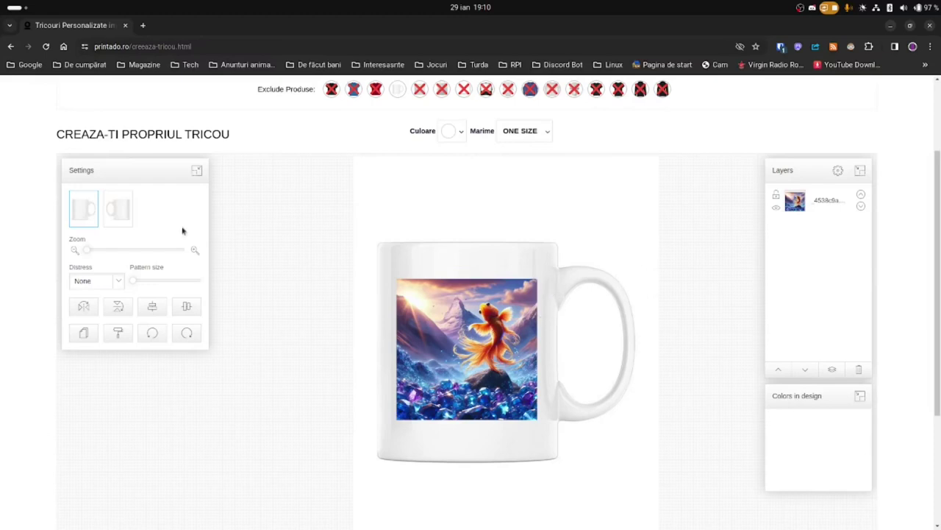
{"action": "left_click", "coordinate": [120, 210]}
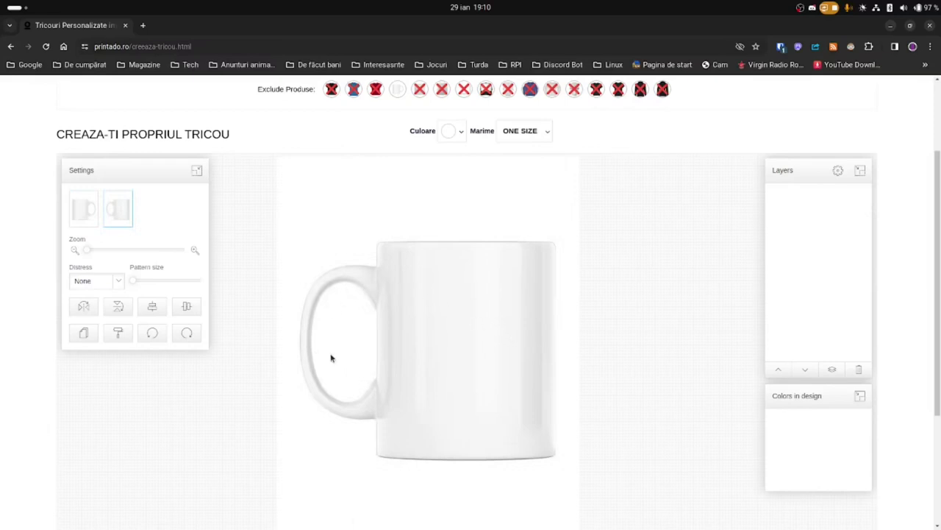
Upload the goldfish image to the mug's back side and enlarge it across the print area
{"action": "scroll", "coordinate": [542, 208], "scroll_direction": "up", "scroll_amount": 1}
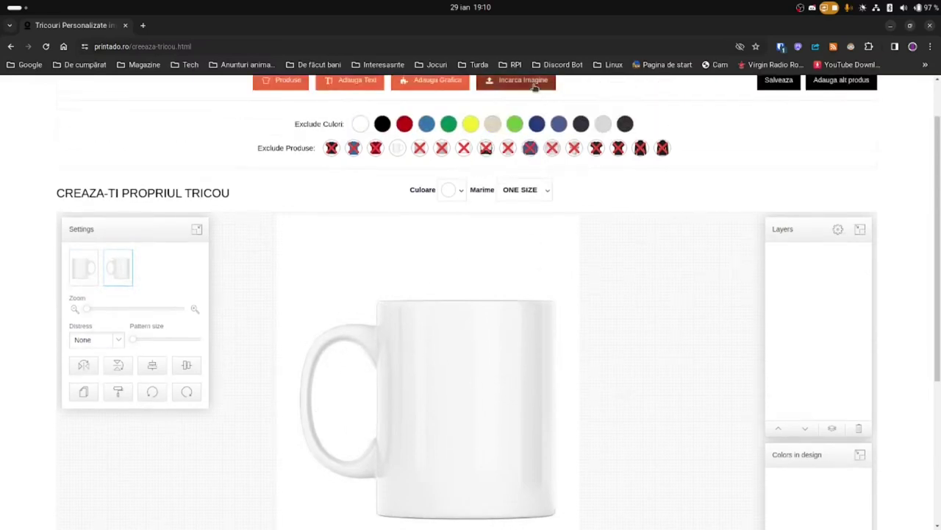
{"action": "left_click", "coordinate": [536, 86]}
{"action": "left_click", "coordinate": [468, 150]}
{"action": "double_click", "coordinate": [364, 207]}
{"action": "left_click", "coordinate": [468, 223]}
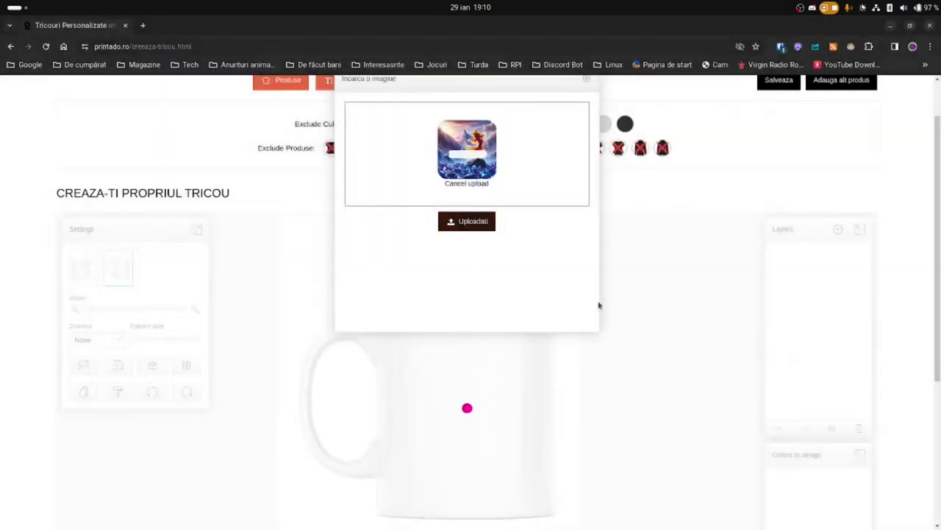
{"action": "left_click_drag", "start_coordinate": [524, 351], "coordinate": [540, 338]}
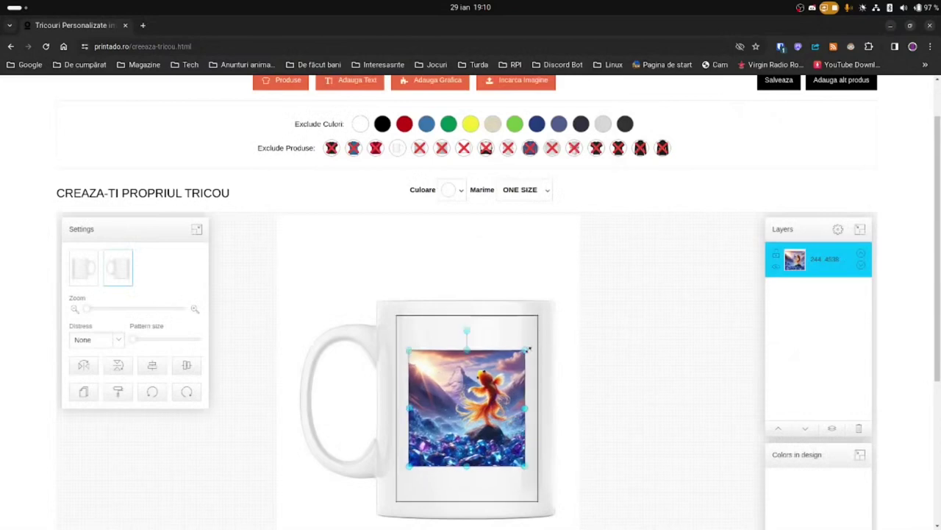
{"action": "left_click", "coordinate": [594, 353]}
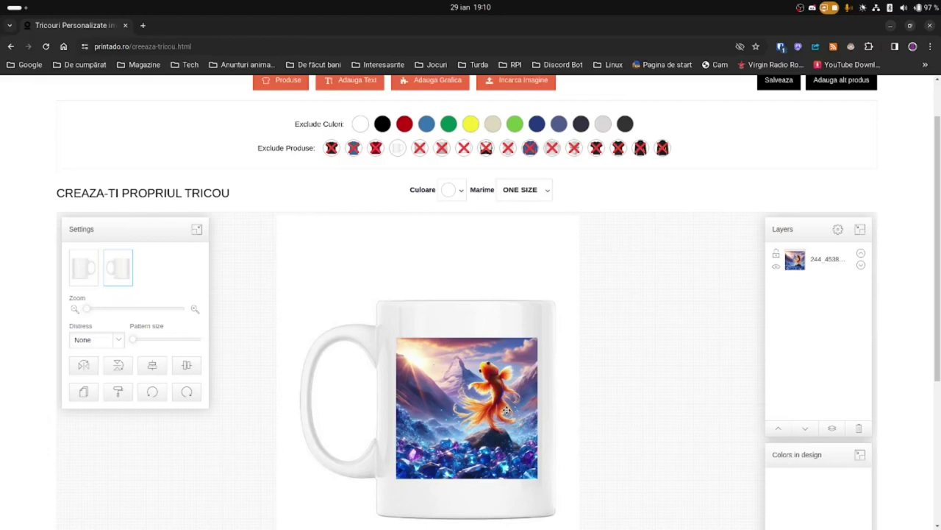
Preview the mug's front and back sides, then open the Salveaza save form
{"action": "scroll", "coordinate": [616, 363], "scroll_direction": "down", "scroll_amount": 2}
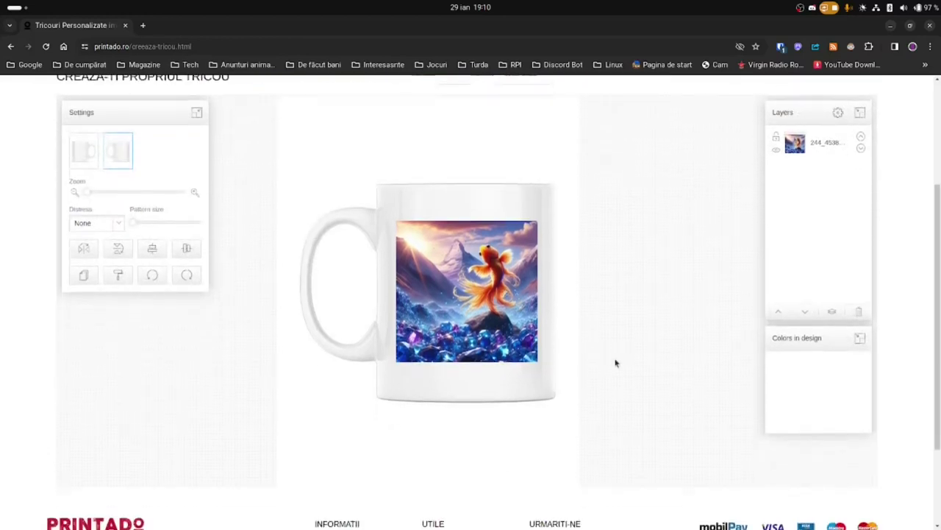
{"action": "left_click", "coordinate": [96, 156]}
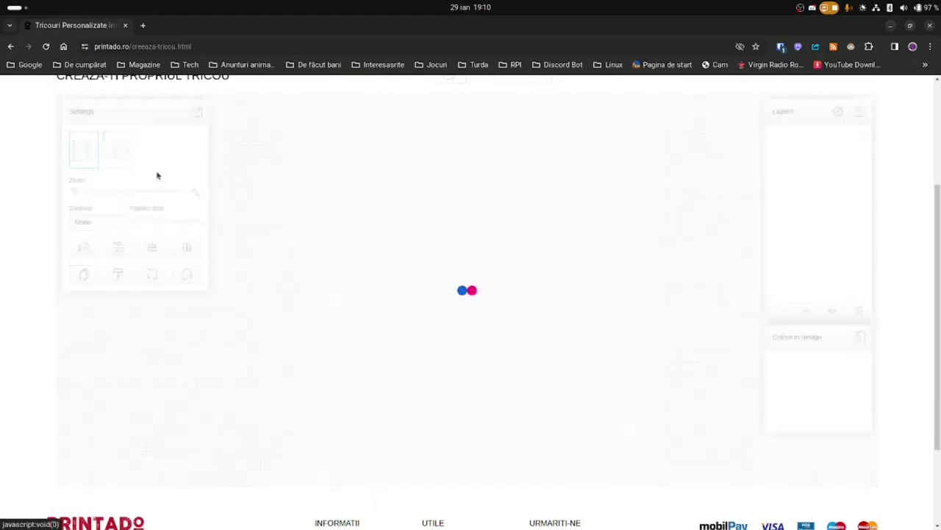
{"action": "left_click", "coordinate": [129, 154]}
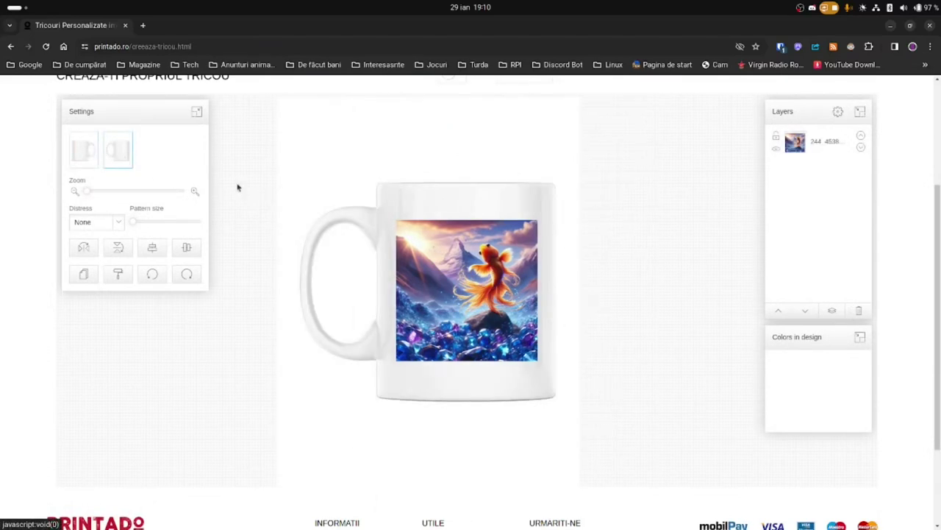
{"action": "scroll", "coordinate": [652, 311], "scroll_direction": "up", "scroll_amount": 3}
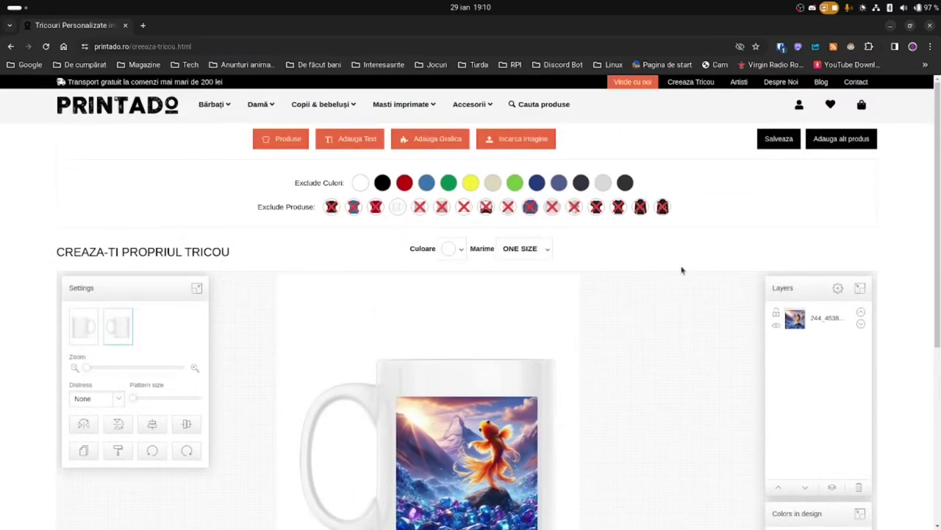
{"action": "left_click", "coordinate": [776, 137]}
Name the design 'Pestisorul de aur', tag it pestisor, cana, aur and munte, and save
{"action": "left_click", "coordinate": [430, 185]}
{"action": "type", "text": "Peștișoru"}
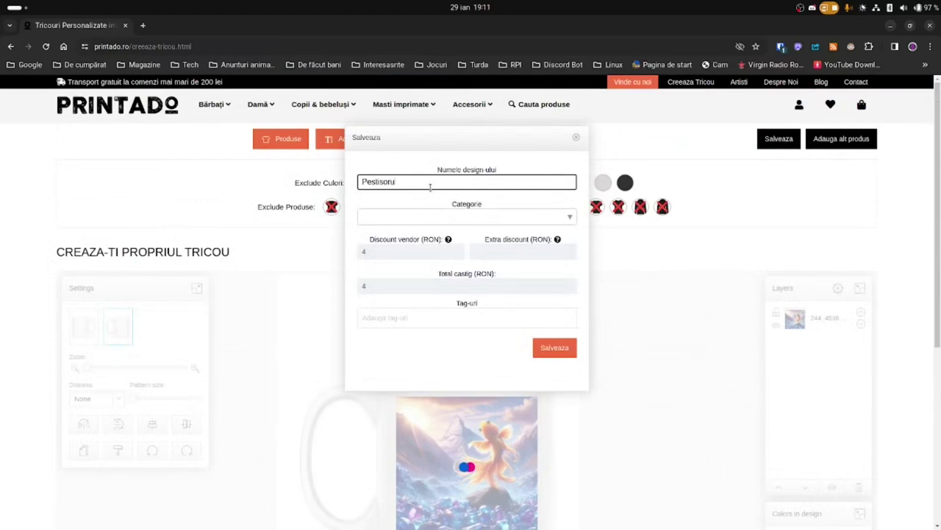
{"action": "type", "text": "l de aur"}
{"action": "left_click", "coordinate": [420, 319]}
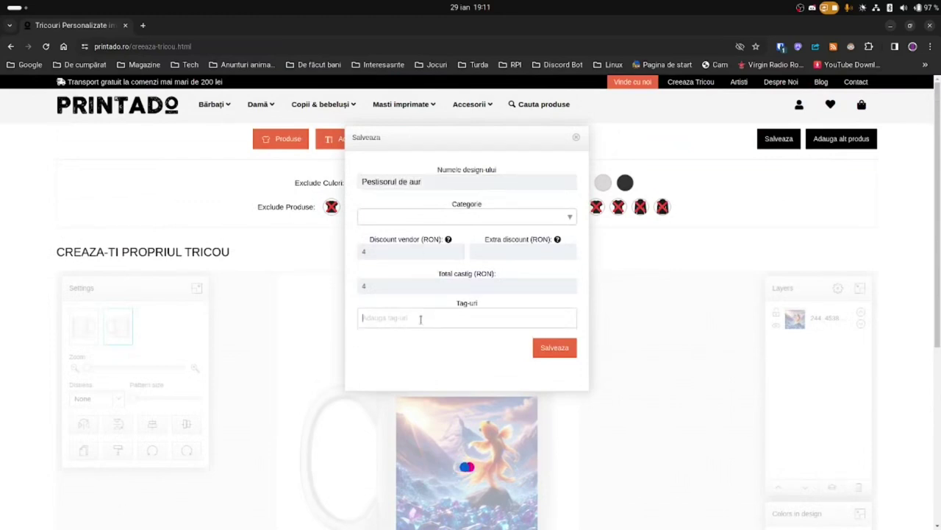
{"action": "type", "text": "pestisor"}
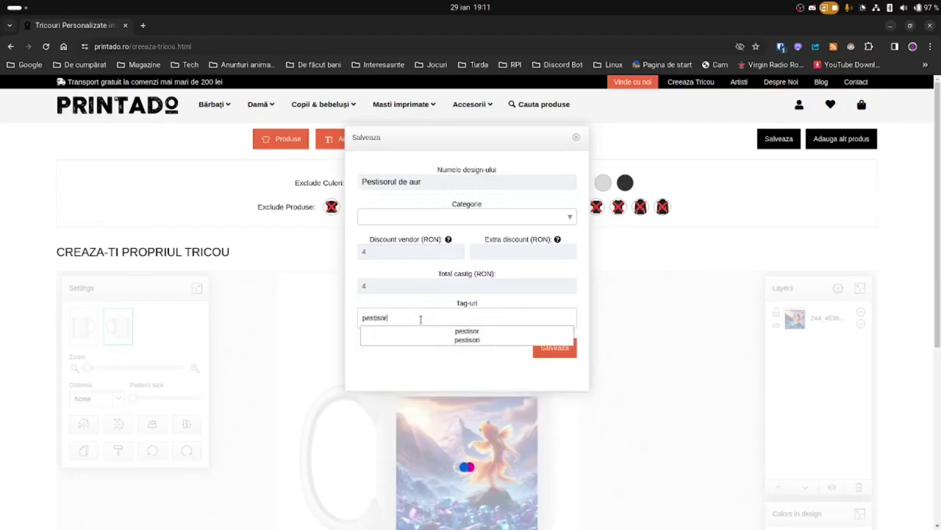
{"action": "key", "text": "Return"}
{"action": "type", "text": "c"}
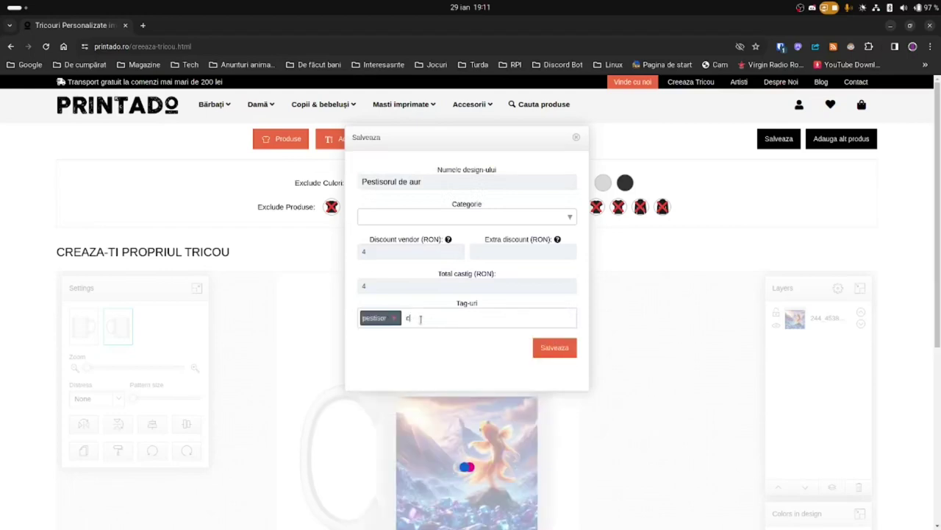
{"action": "type", "text": "ana"}
{"action": "key", "text": "Return"}
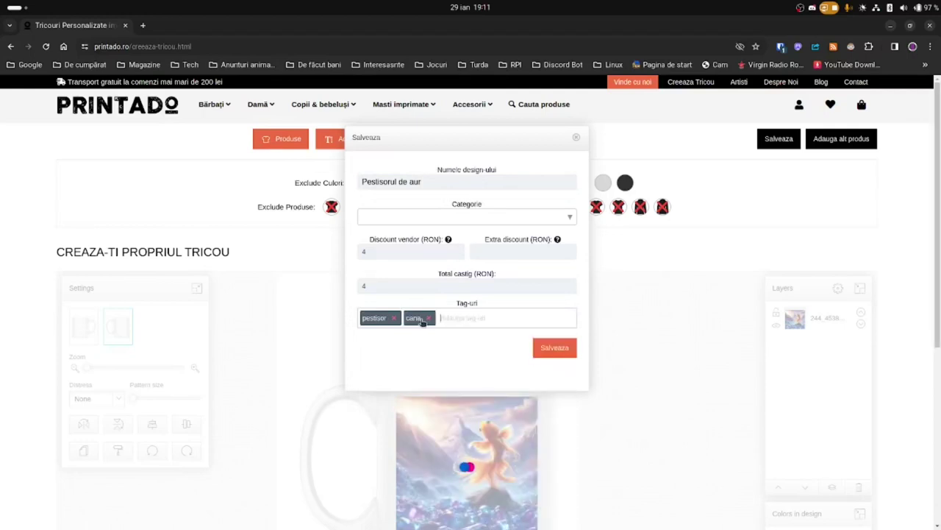
{"action": "type", "text": "a"}
{"action": "type", "text": "ur"}
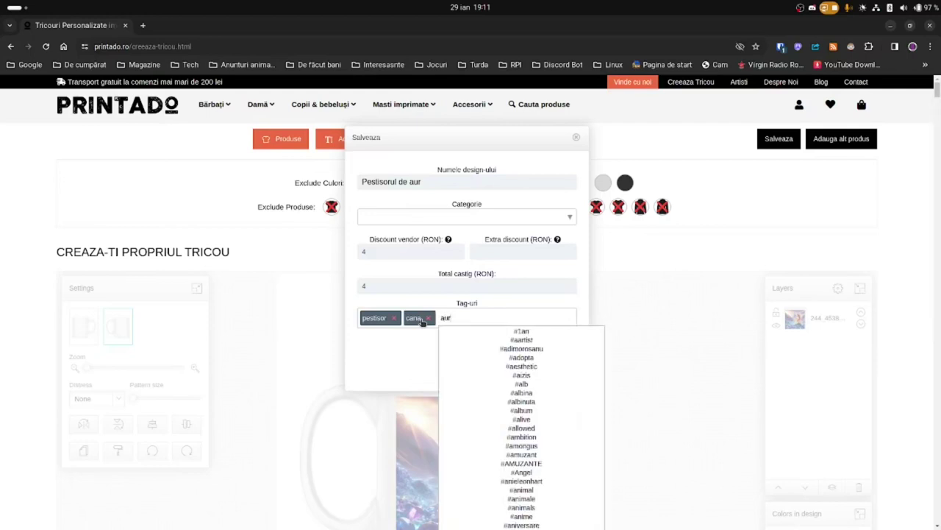
{"action": "key", "text": "Return"}
{"action": "type", "text": "mu"}
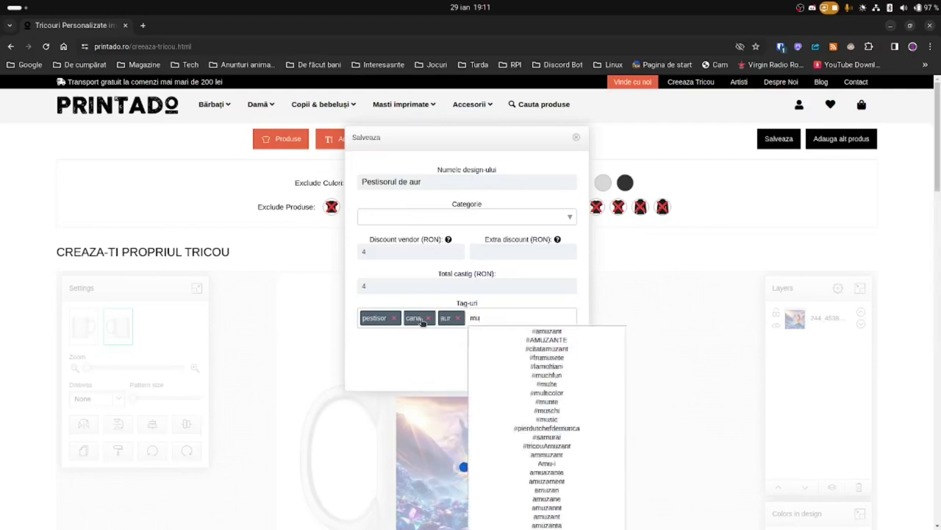
{"action": "type", "text": "nte"}
{"action": "key", "text": "Return"}
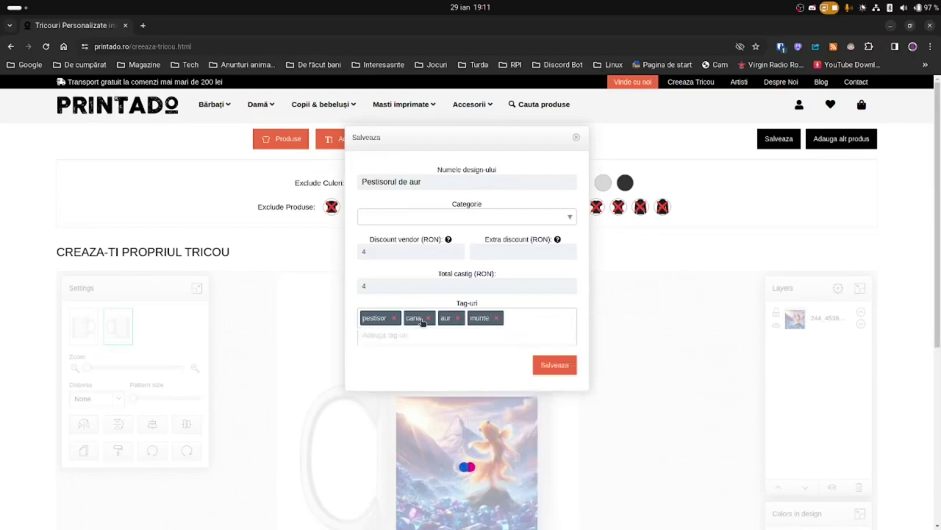
{"action": "left_click", "coordinate": [555, 365]}
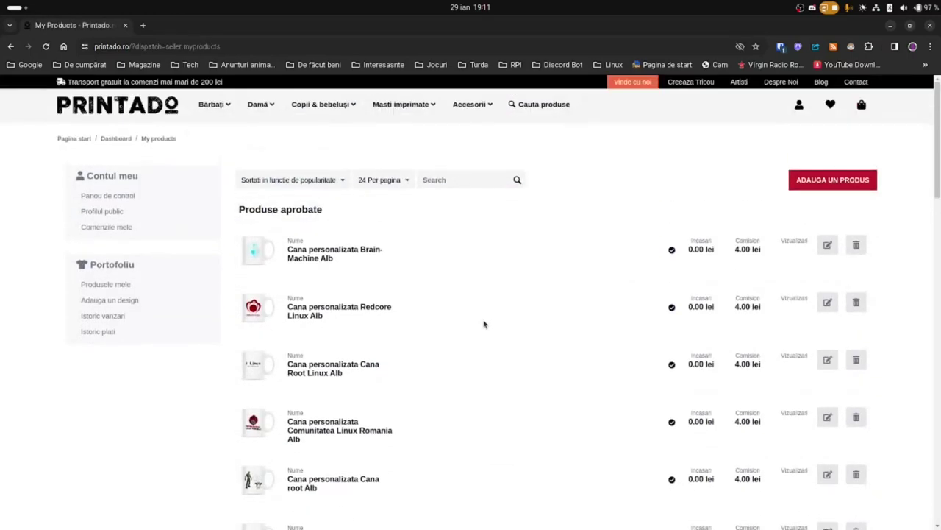
Open the public shop in a new tab and find the Pestisorul de aur mug at 43 lei
{"action": "left_click", "coordinate": [143, 26]}
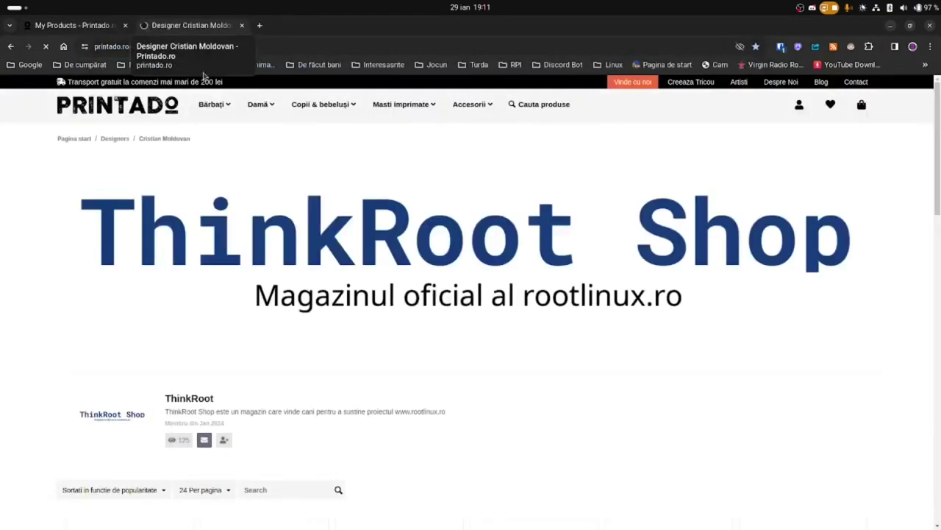
{"action": "scroll", "coordinate": [693, 262], "scroll_direction": "down", "scroll_amount": 4}
{"action": "scroll", "coordinate": [909, 251], "scroll_direction": "down", "scroll_amount": 3}
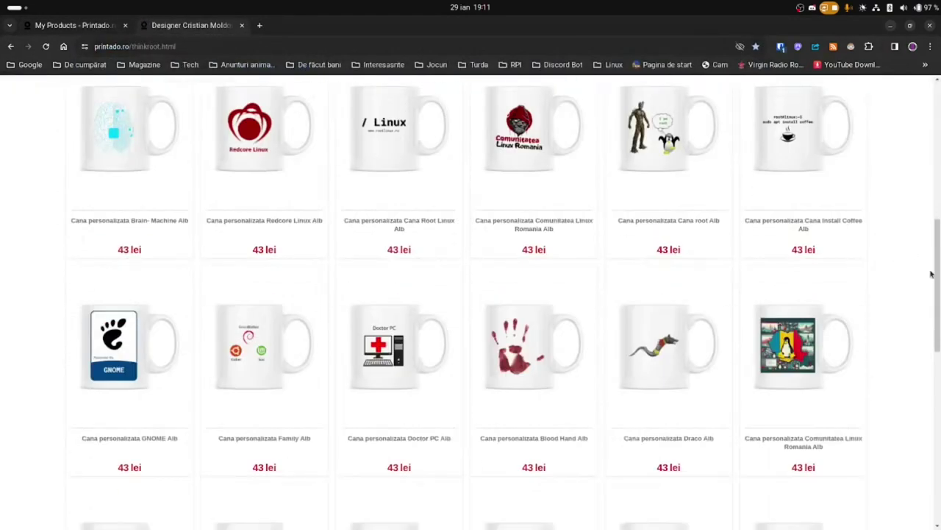
{"action": "left_click_drag", "start_coordinate": [938, 284], "coordinate": [939, 456]}
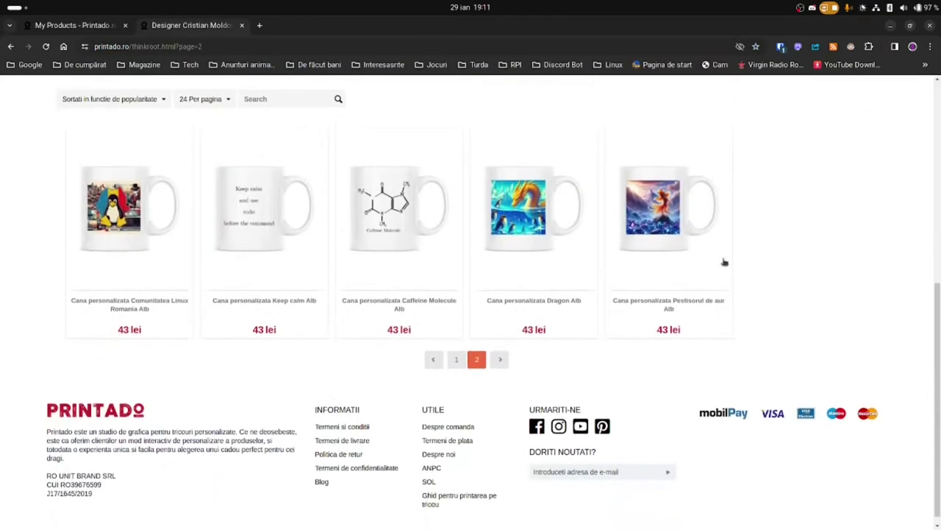
{"action": "left_click", "coordinate": [672, 223]}
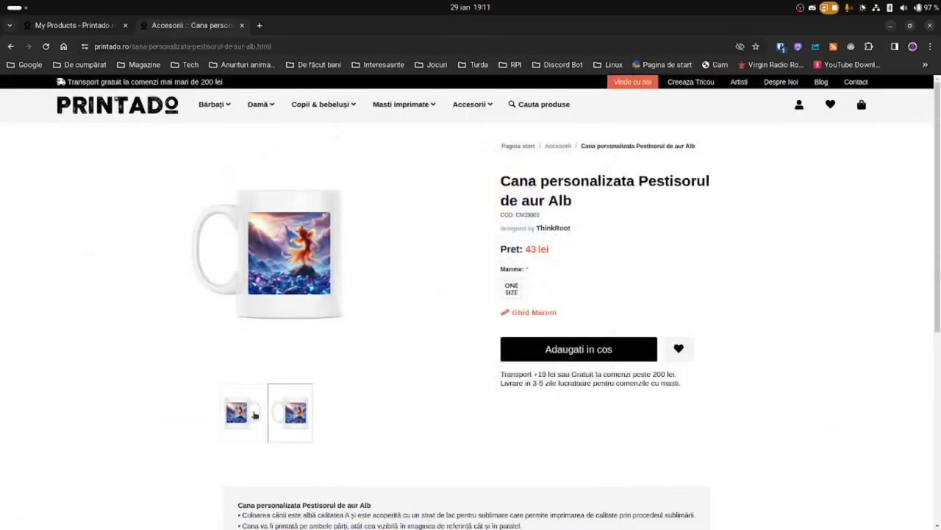
View both printed sides of the mug using the thumbnails under the main image
{"action": "left_click", "coordinate": [252, 414]}
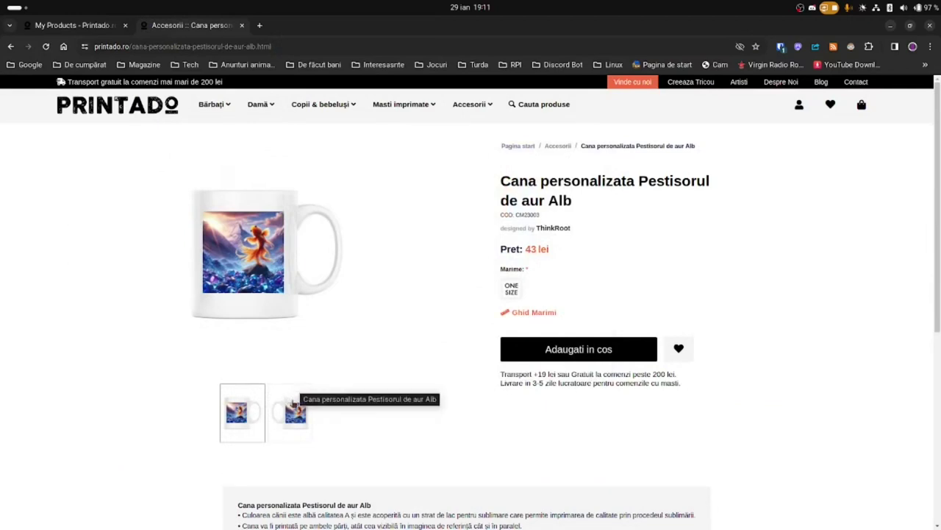
{"action": "left_click", "coordinate": [293, 403]}
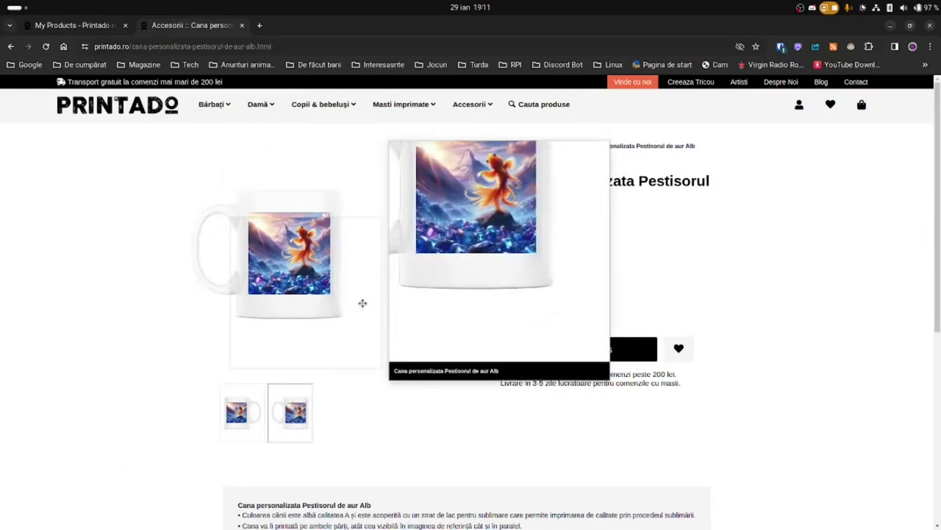